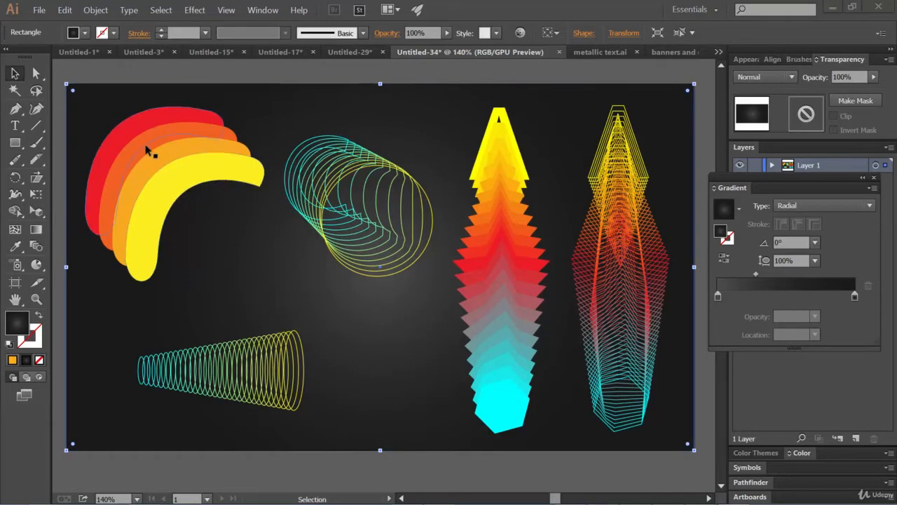
# Step: Create a new 960 x 560 px document with one artboard in CMYK color mode
pyautogui.click(39, 10)
pyautogui.click(51, 23)
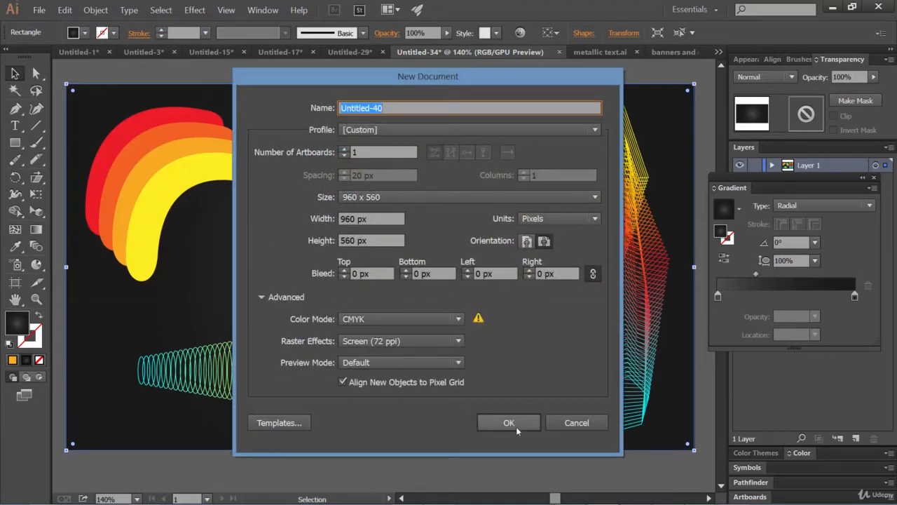
pyautogui.click(515, 426)
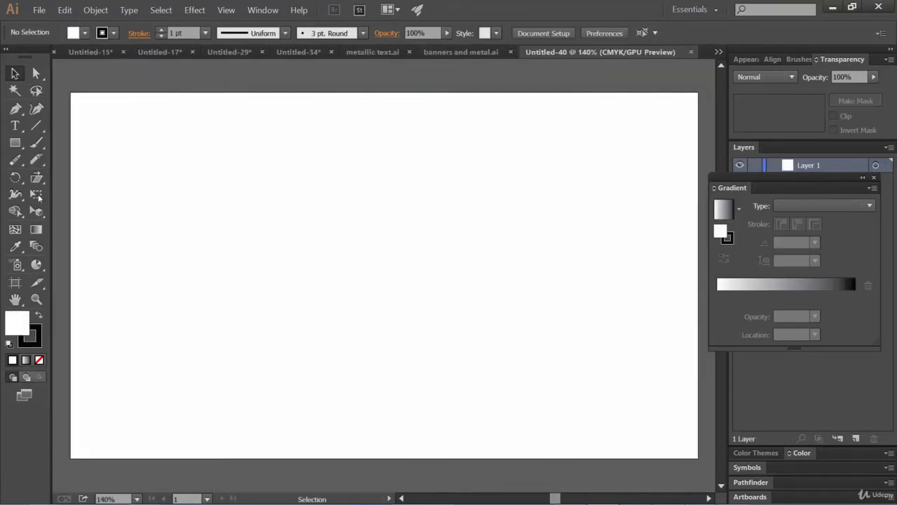
# Step: Draw a rectangle covering the whole artboard and fill it with the white-to-orange radial gradient swatch
pyautogui.click(14, 143)
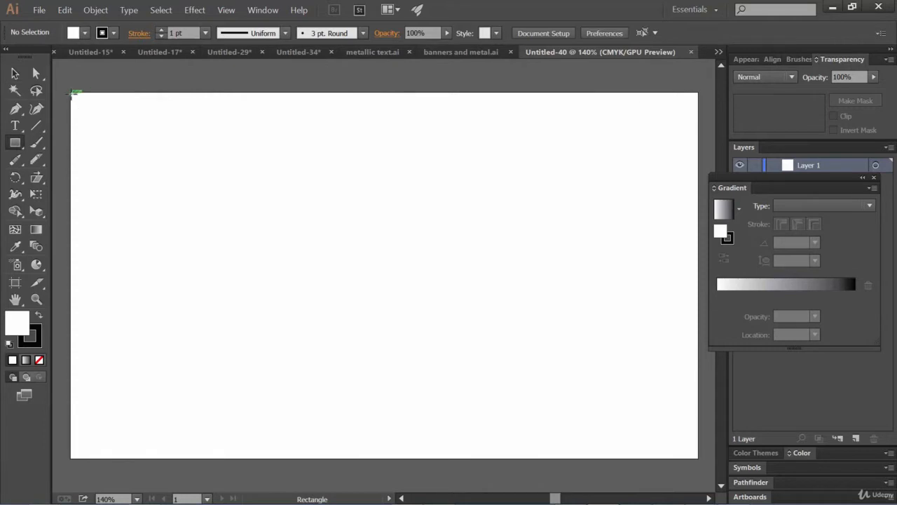
pyautogui.moveTo(74, 93); pyautogui.dragTo(698, 460)
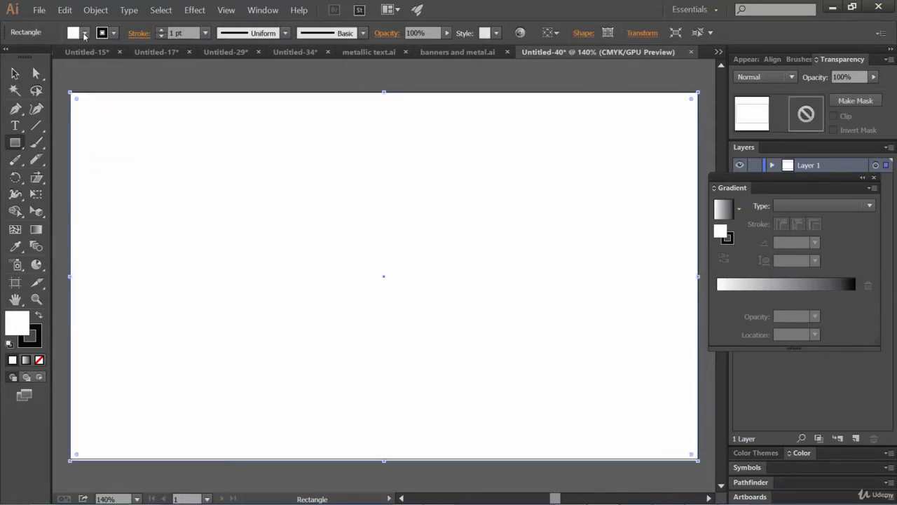
pyautogui.click(84, 34)
pyautogui.click(39, 86)
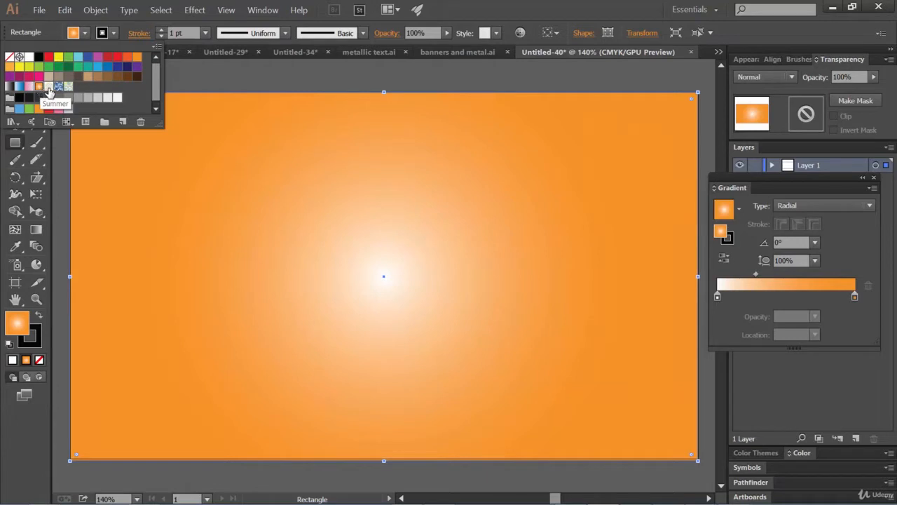
# Step: Change the outer gradient stop of the background rectangle from orange to pure black, with K at 100%
pyautogui.click(855, 300)
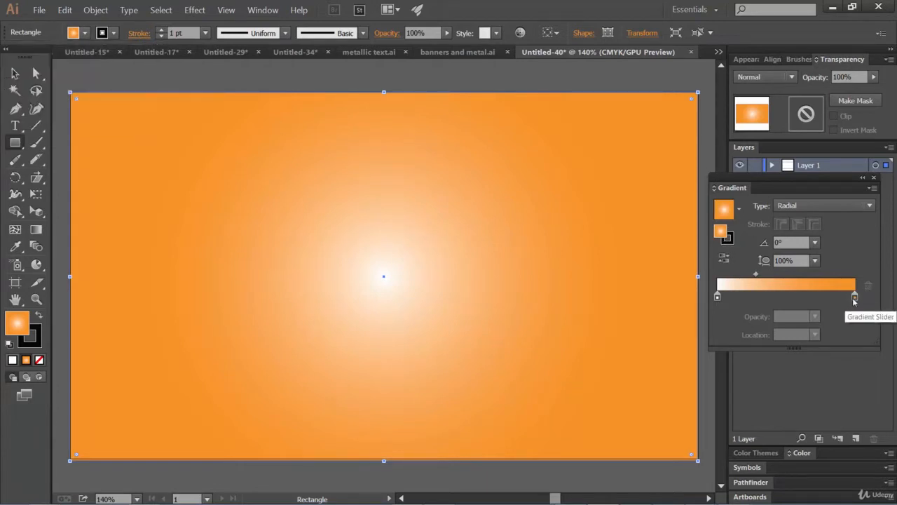
pyautogui.doubleClick(854, 298)
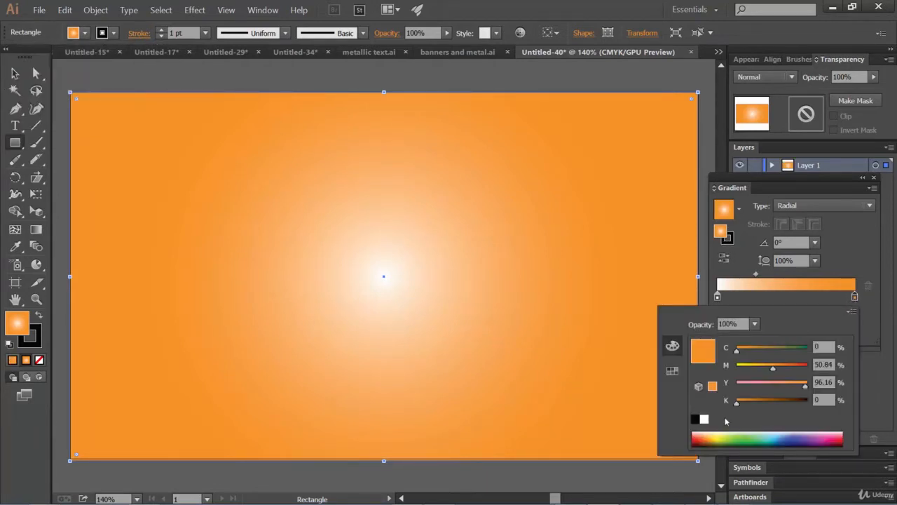
pyautogui.moveTo(737, 405); pyautogui.dragTo(841, 408)
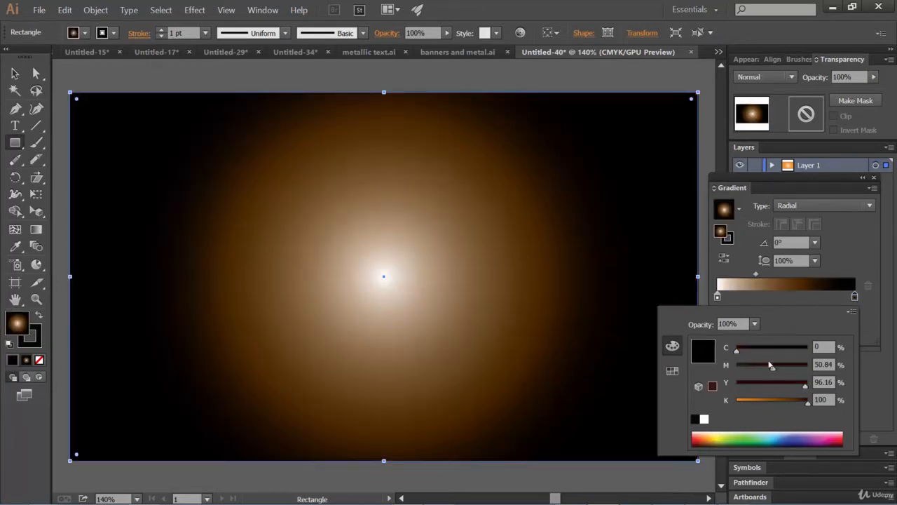
pyautogui.click(695, 419)
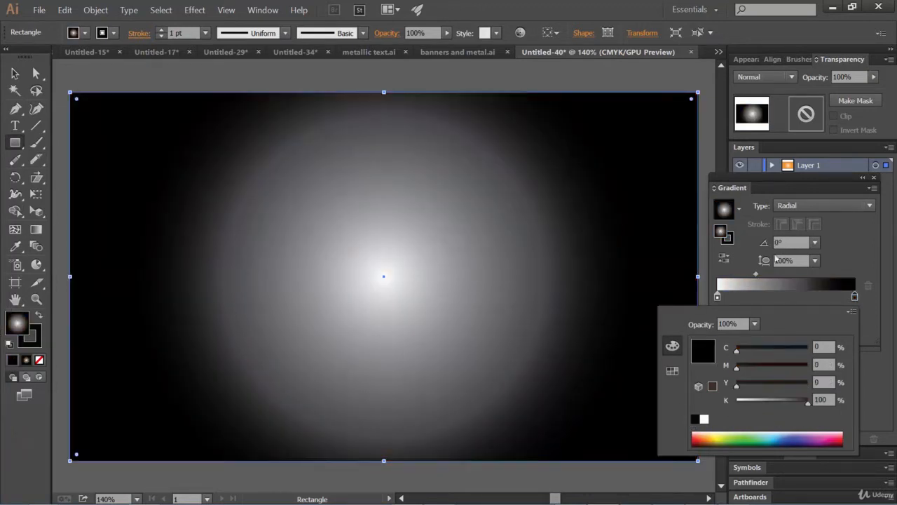
# Step: Darken the white center gradient stop of the background rectangle to a near-black gray with K at 94%
pyautogui.doubleClick(718, 296)
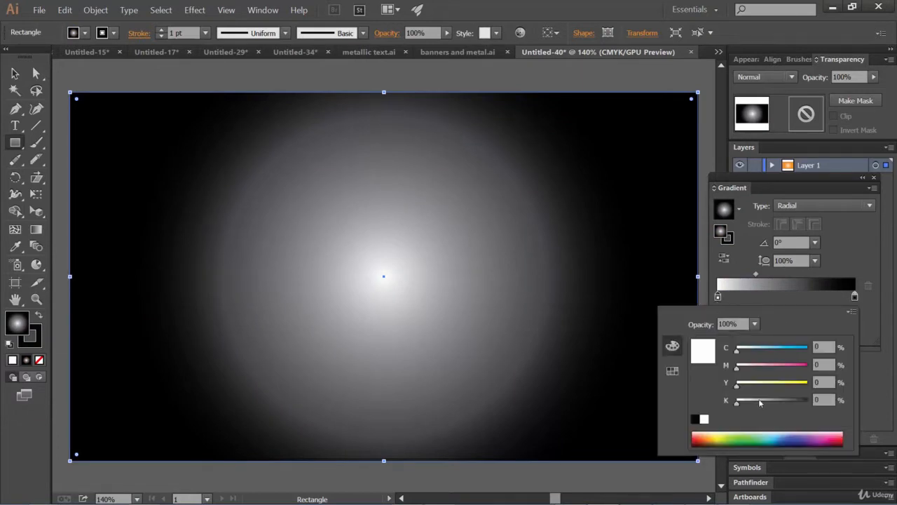
pyautogui.moveTo(745, 403); pyautogui.dragTo(804, 404)
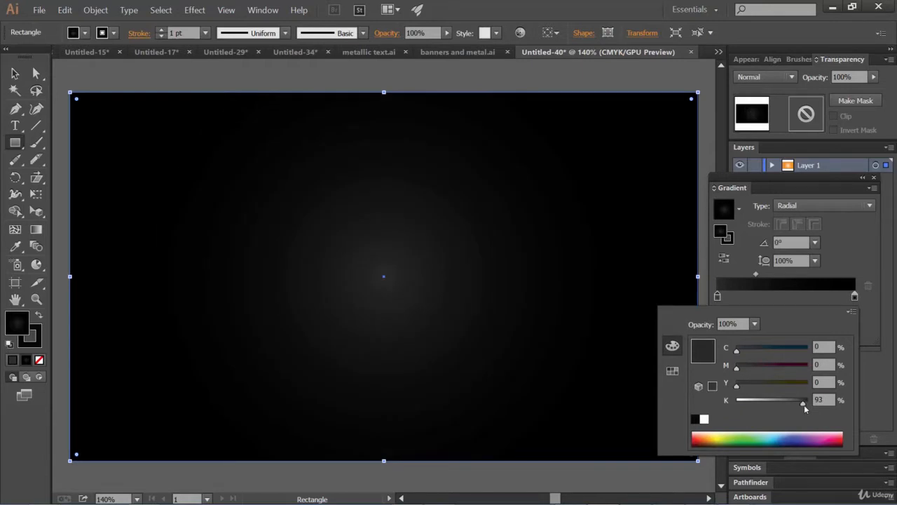
pyautogui.moveTo(804, 405); pyautogui.dragTo(808, 406)
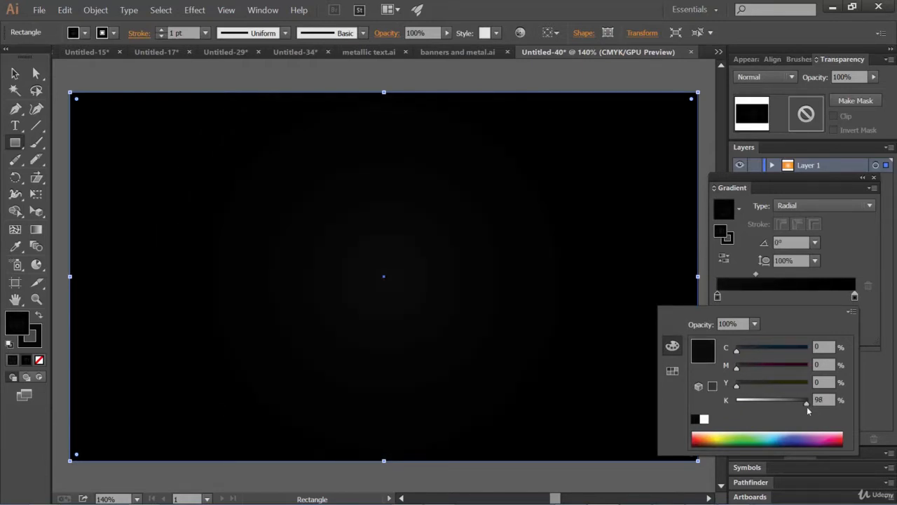
pyautogui.moveTo(806, 405); pyautogui.dragTo(804, 406)
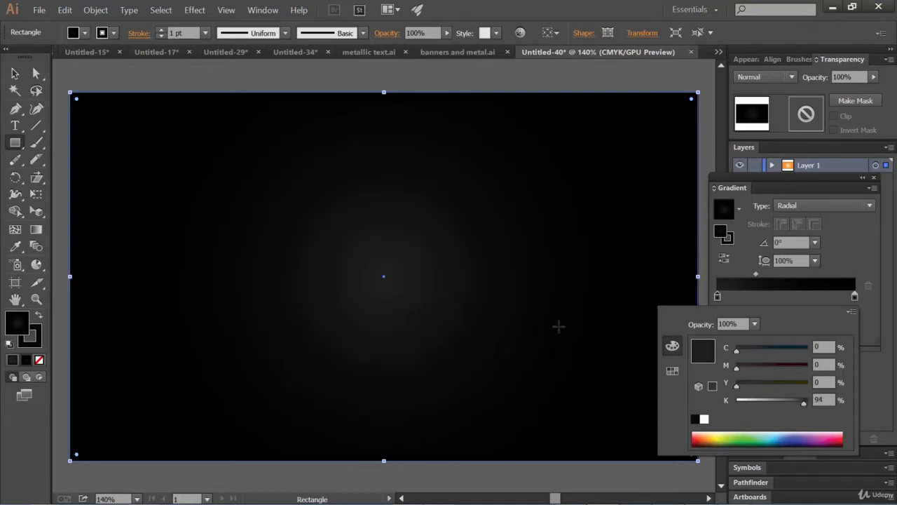
pyautogui.click(16, 76)
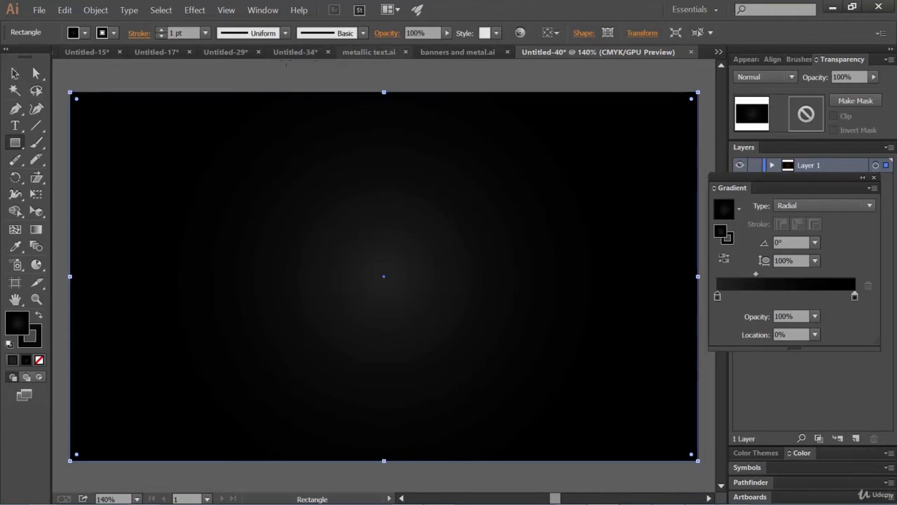
# Step: Draw the arc's curved outer edge with the Pen tool from about X 62, Y 207 px to X 206, Y 57 px, and shorten the end handle
pyautogui.click(290, 50)
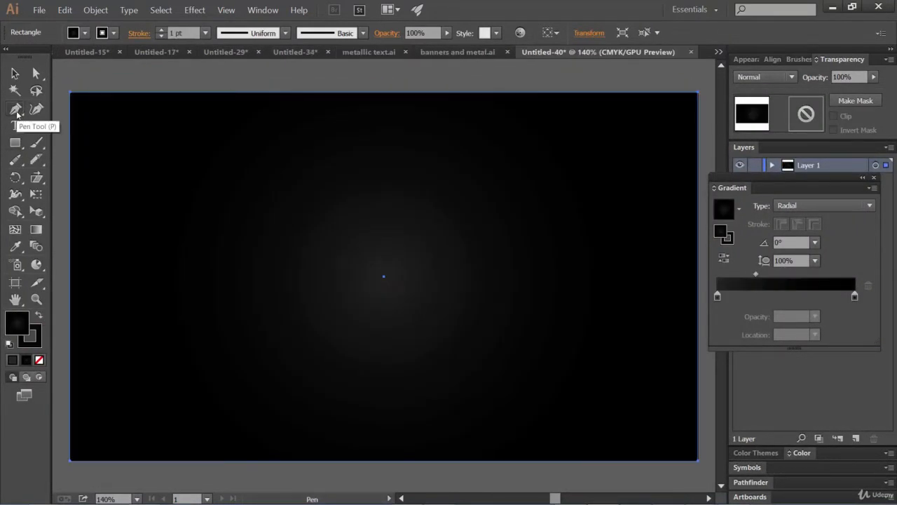
pyautogui.click(110, 227)
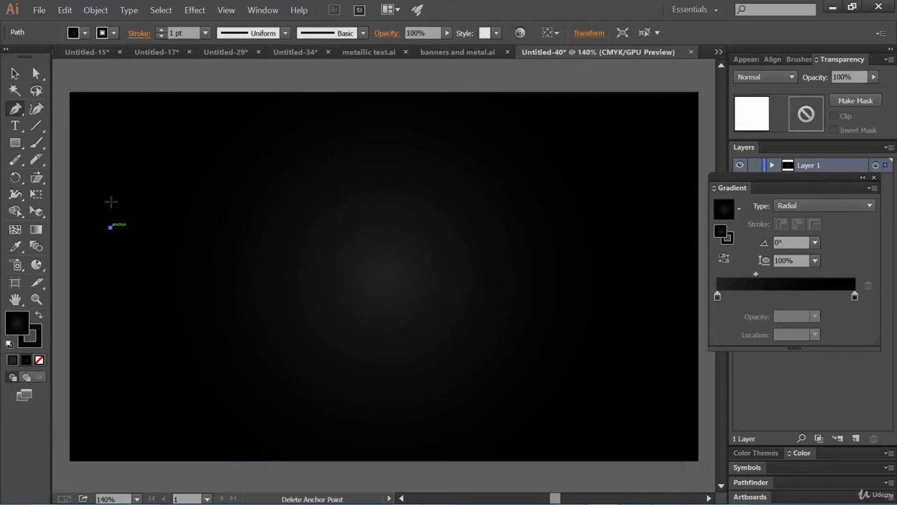
pyautogui.moveTo(204, 130); pyautogui.dragTo(306, 141)
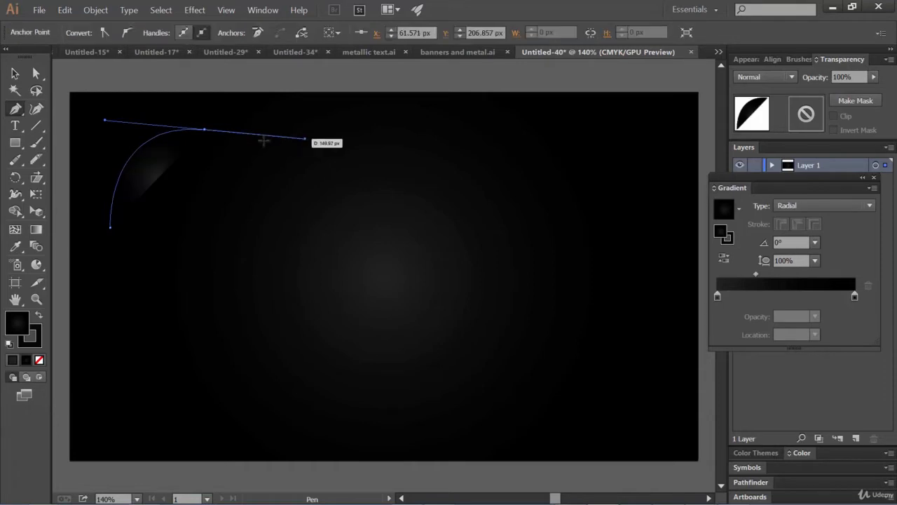
pyautogui.click(205, 130)
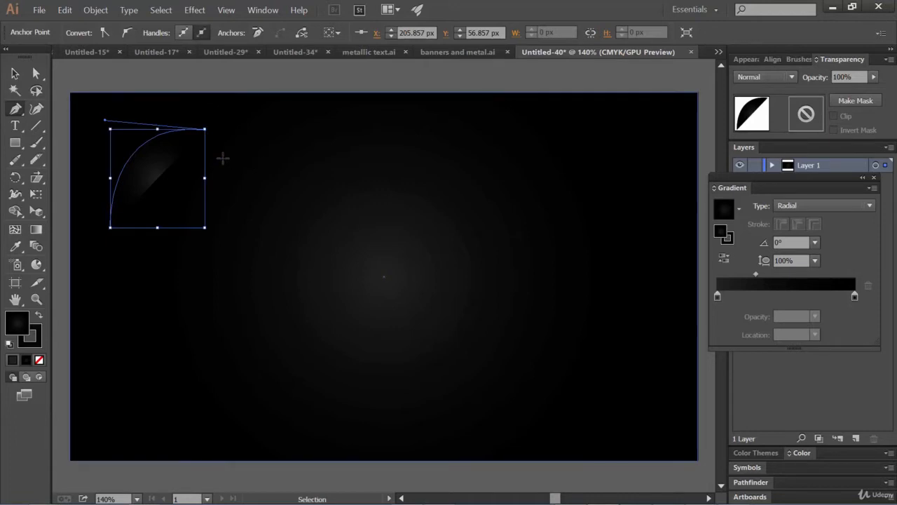
pyautogui.hotkey('ctrl', 'z')
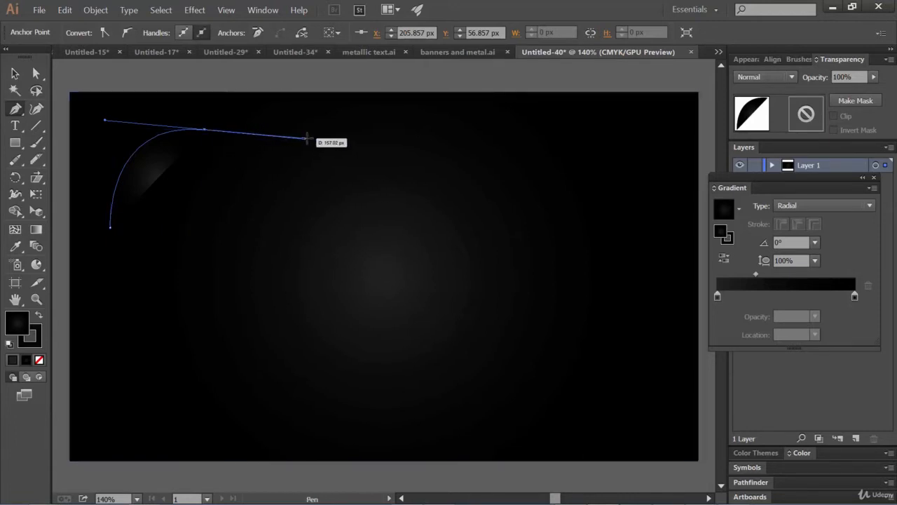
pyautogui.moveTo(303, 140); pyautogui.dragTo(233, 134)
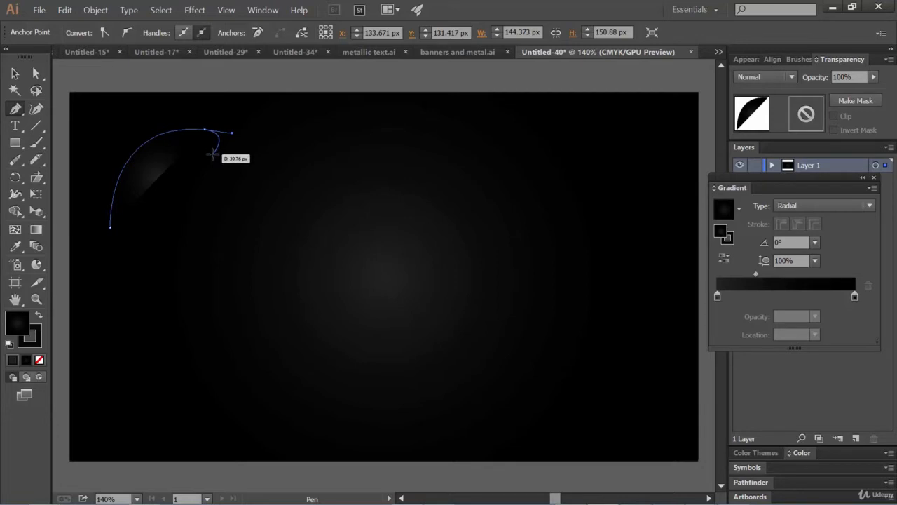
# Step: Add the arc's inner edge through about X 218, Y 95 px and X 94, Y 202 px, and close the path with a rounded lower end
pyautogui.click(212, 154)
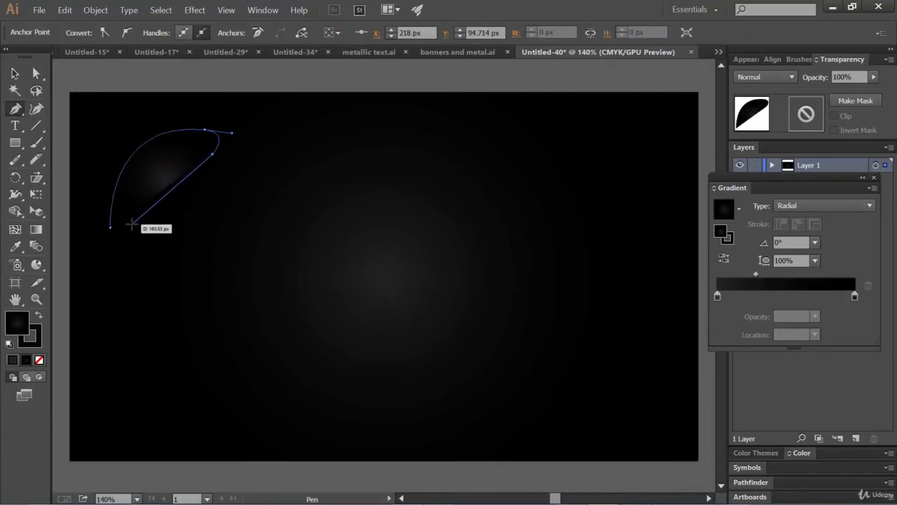
pyautogui.moveTo(132, 223); pyautogui.dragTo(132, 313)
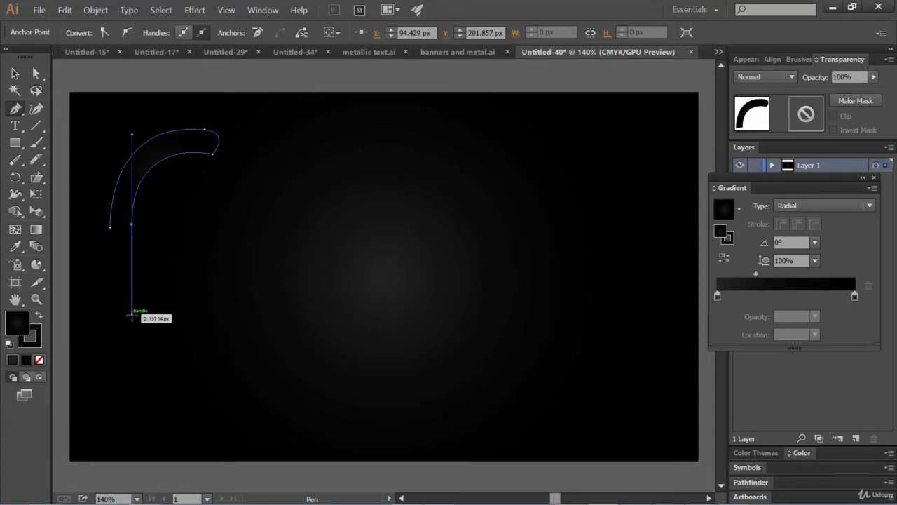
pyautogui.moveTo(132, 315); pyautogui.dragTo(134, 259)
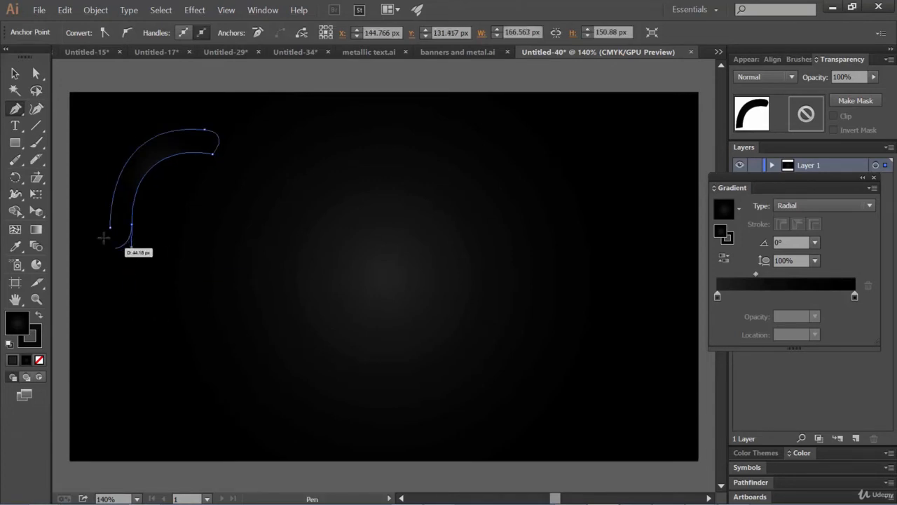
pyautogui.moveTo(110, 227); pyautogui.dragTo(104, 202)
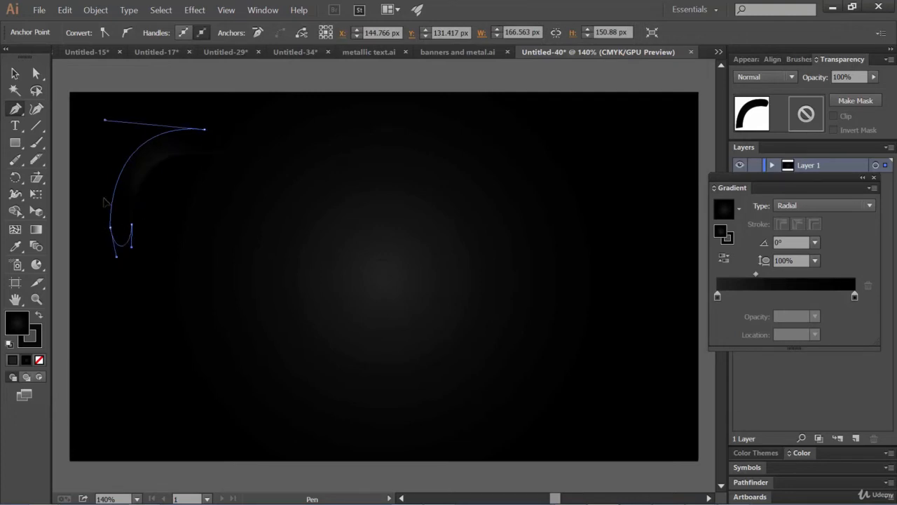
pyautogui.moveTo(107, 203); pyautogui.dragTo(111, 204)
pyautogui.press('v')
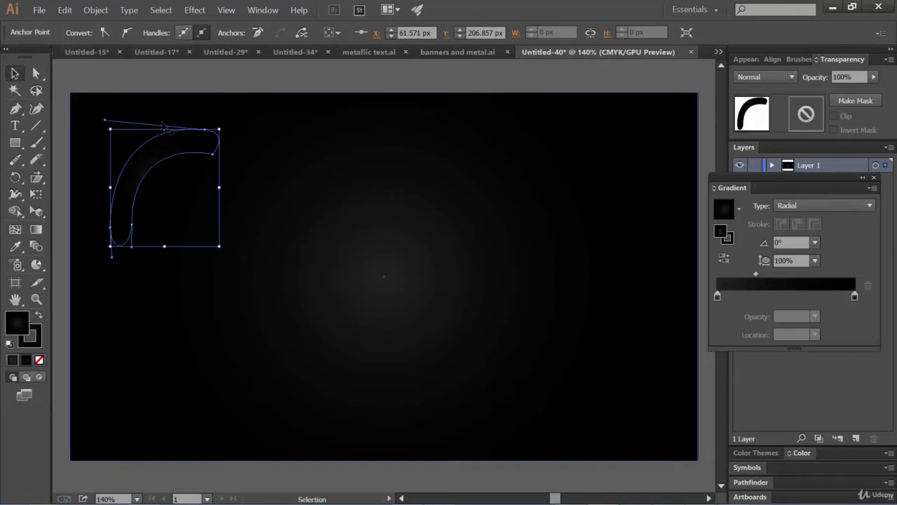
# Step: Fill the closed arc shape with the yellow swatch
pyautogui.click(181, 137)
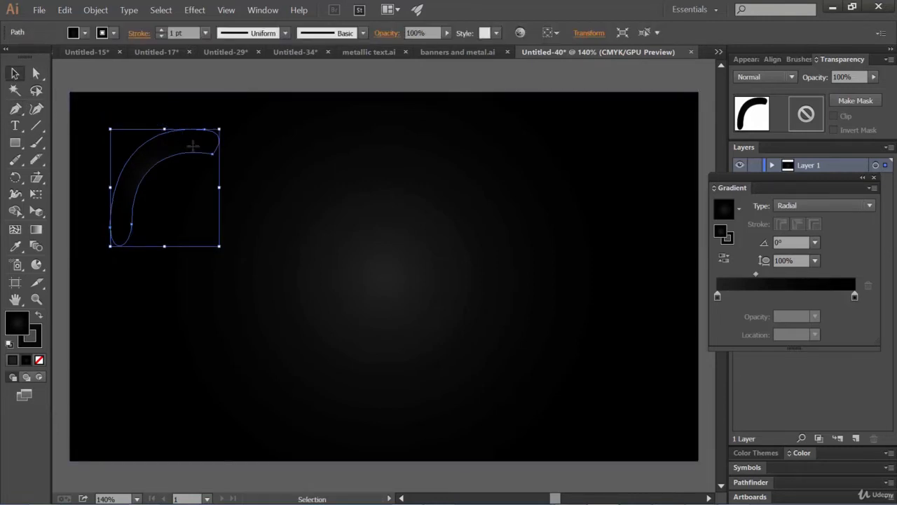
pyautogui.click(84, 33)
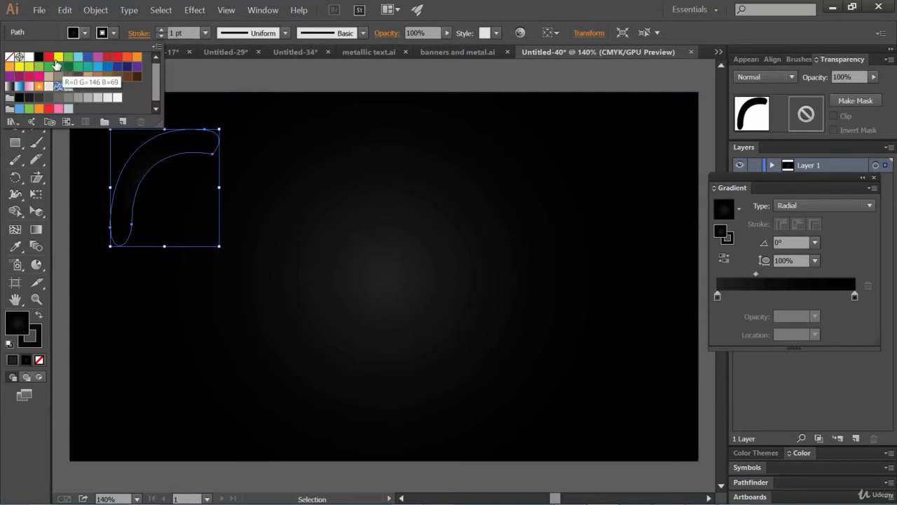
pyautogui.click(58, 63)
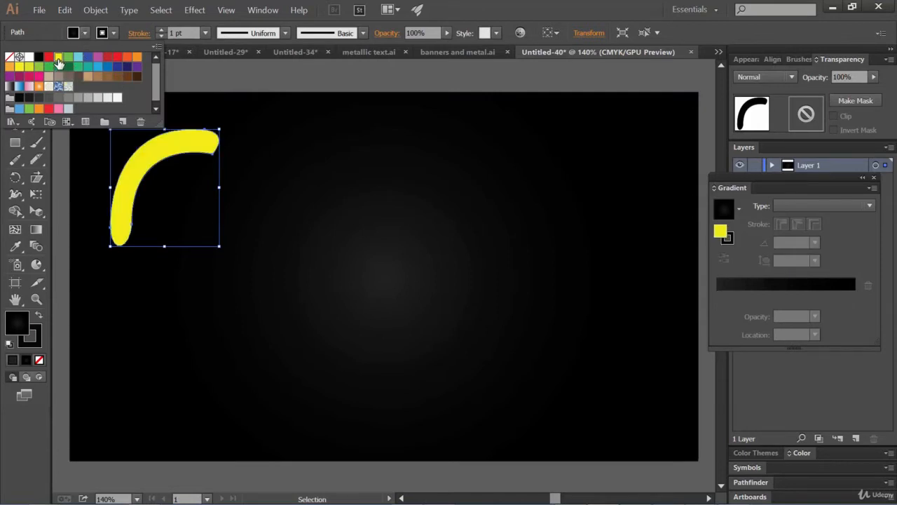
pyautogui.click(531, 4)
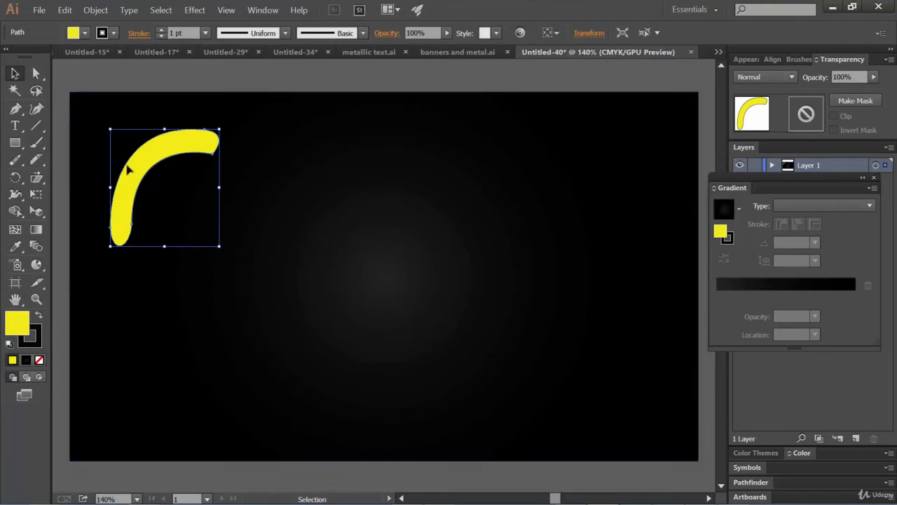
# Step: Place a copy of the yellow arc diagonally down and to its right, and fill the copy with red
pyautogui.click(16, 75)
pyautogui.moveTo(157, 161); pyautogui.dragTo(193, 198)
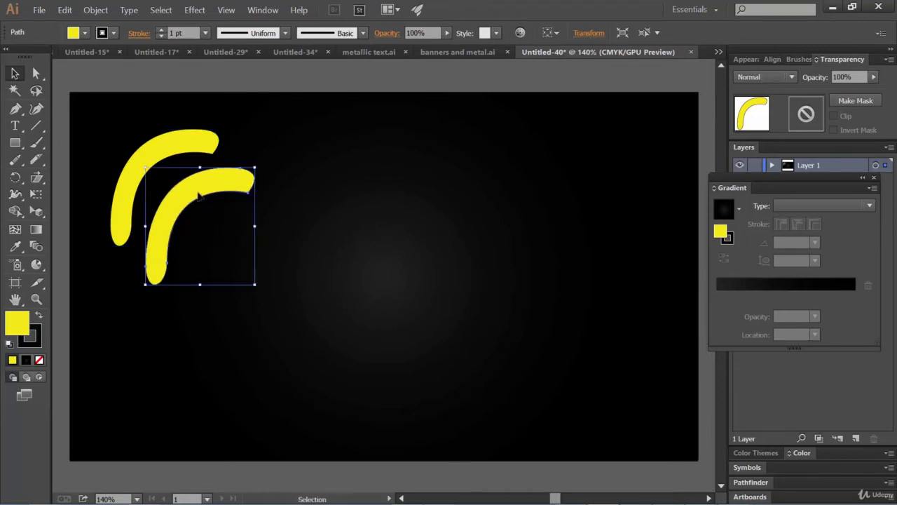
pyautogui.click(200, 191)
pyautogui.click(84, 33)
pyautogui.click(118, 61)
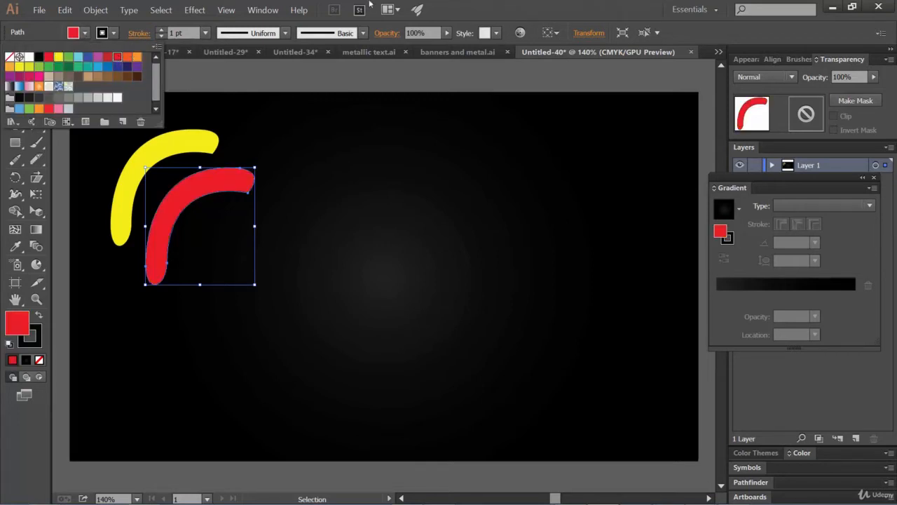
# Step: Check the color order in the Untitled-34 sample, return to Untitled-40, and fill the upper arc with red
pyautogui.click(303, 51)
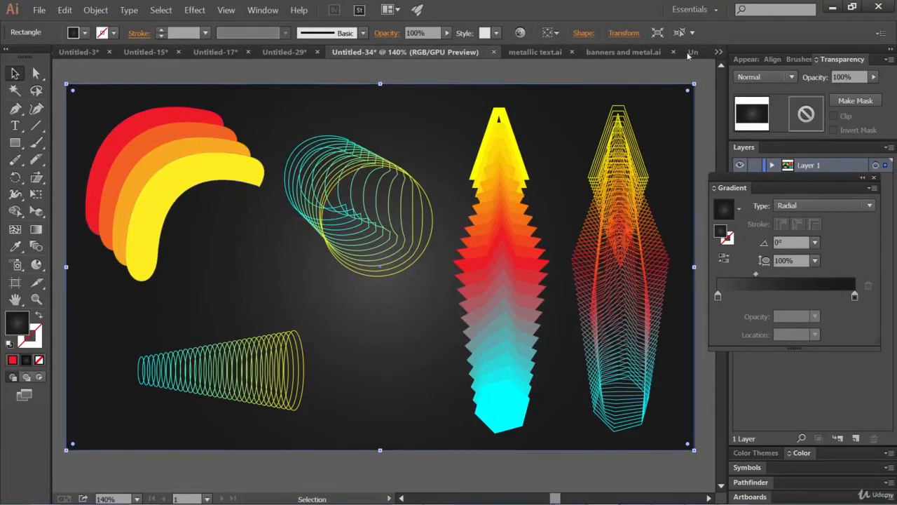
pyautogui.click(681, 53)
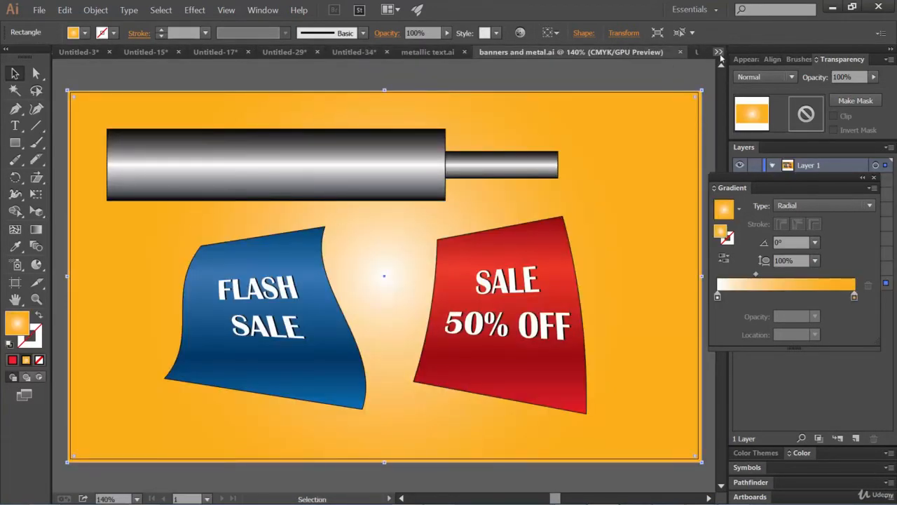
pyautogui.click(718, 53)
pyautogui.click(764, 157)
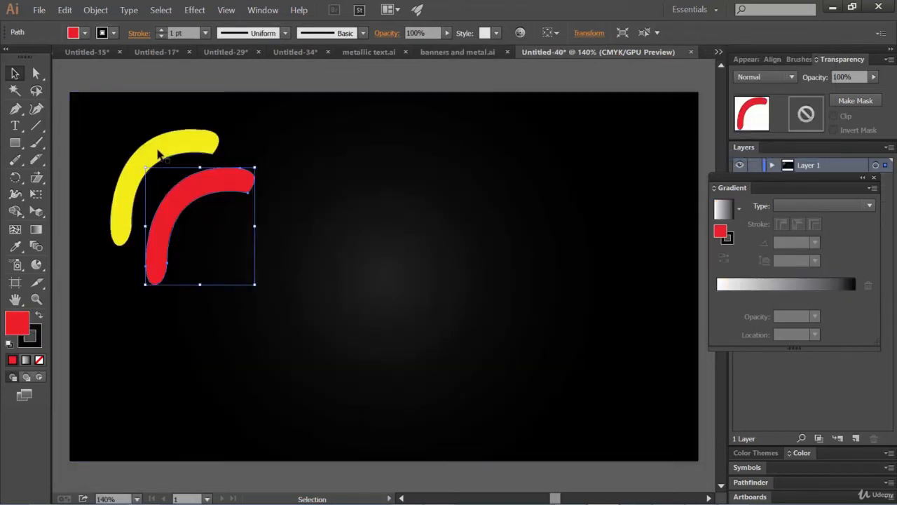
pyautogui.click(158, 154)
pyautogui.click(84, 33)
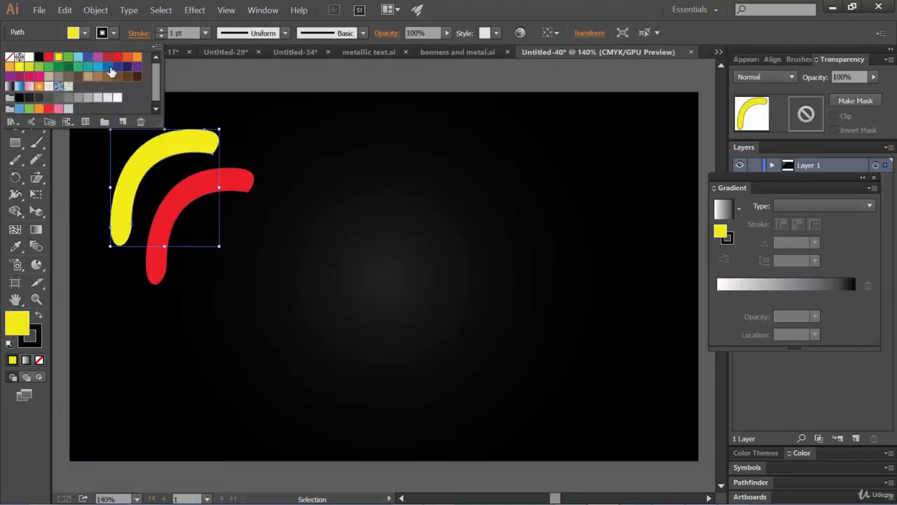
pyautogui.click(118, 63)
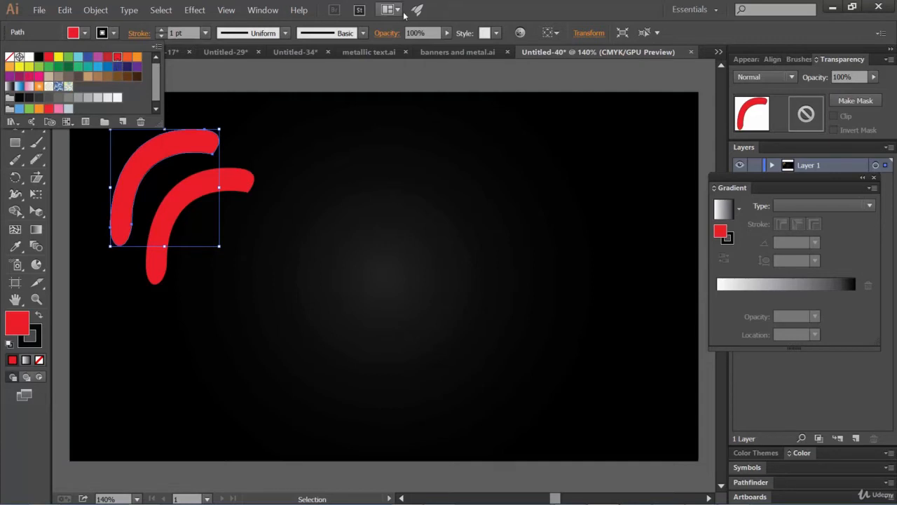
# Step: Fill the lower arc copy with the yellow swatch
pyautogui.click(143, 226)
pyautogui.click(179, 216)
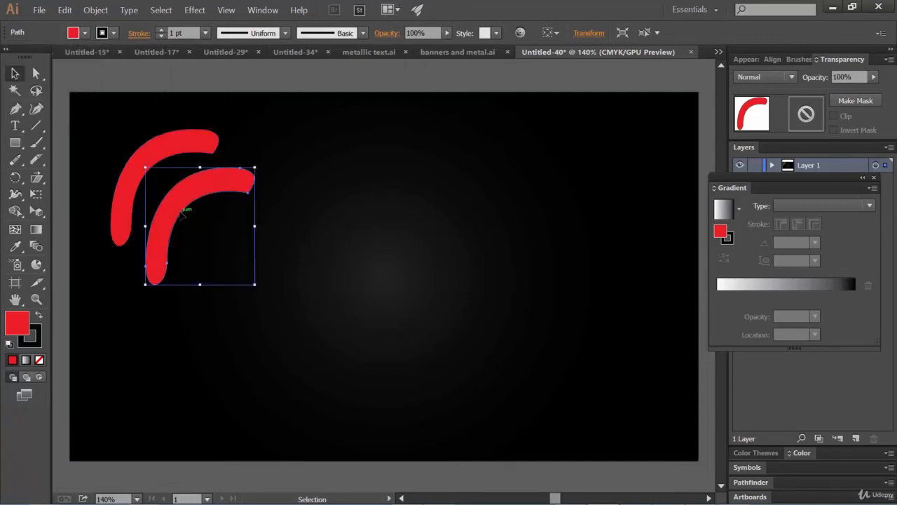
pyautogui.click(84, 34)
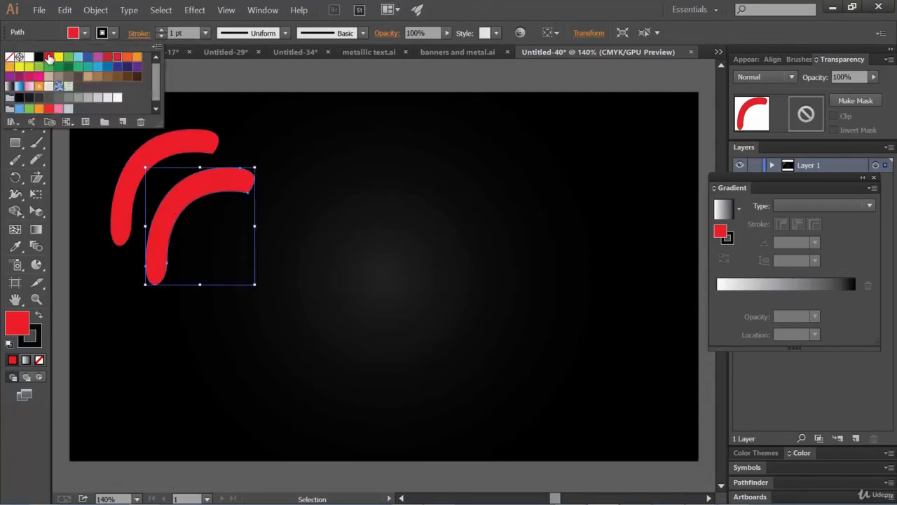
pyautogui.click(58, 58)
pyautogui.click(597, 8)
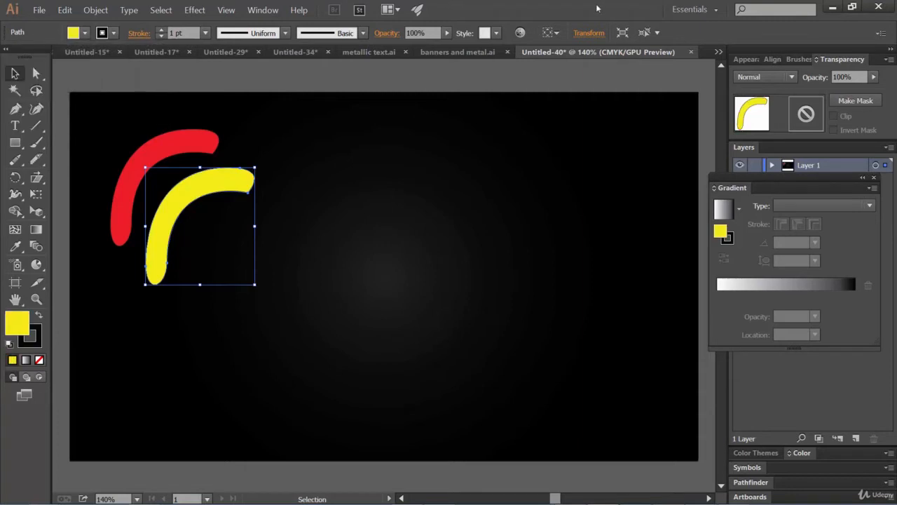
# Step: Select both arcs and set the blend spacing to Specified Steps with 2 steps
pyautogui.keyDown('shift'); pyautogui.click(128, 188); pyautogui.keyUp('shift')
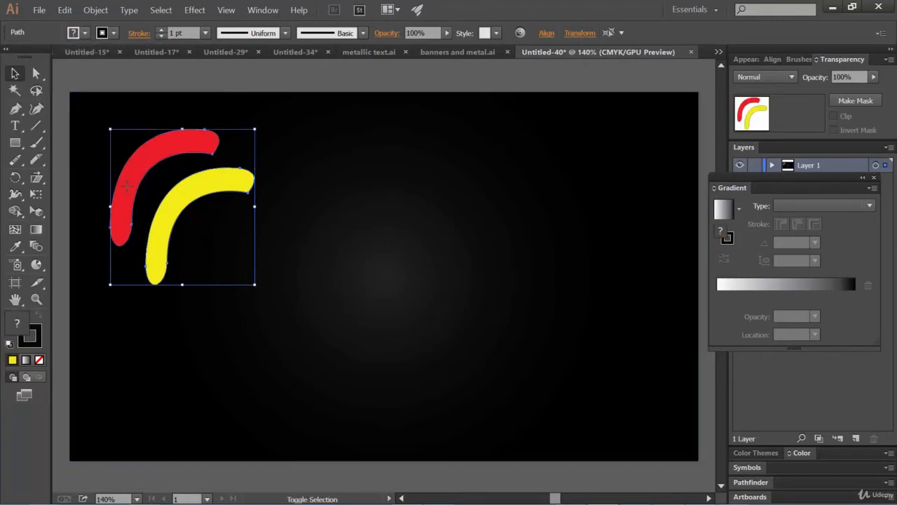
pyautogui.click(96, 10)
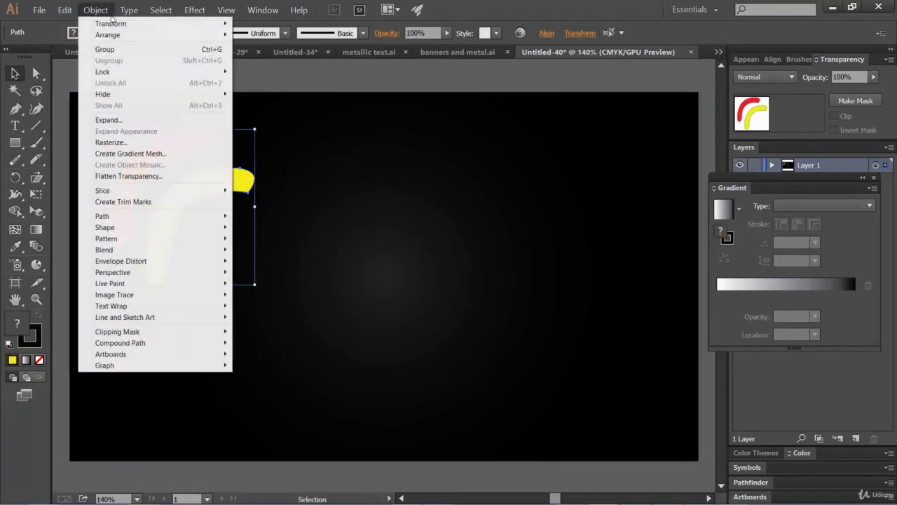
pyautogui.moveTo(140, 250)
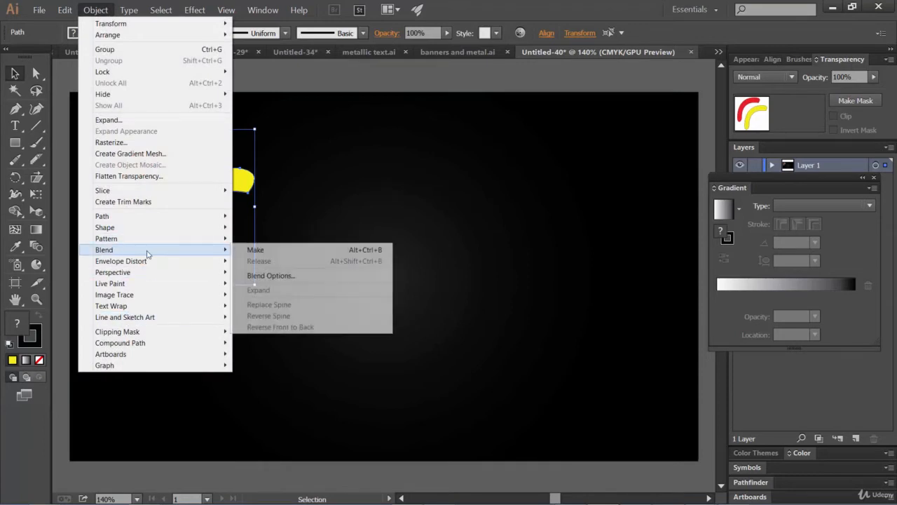
pyautogui.click(284, 276)
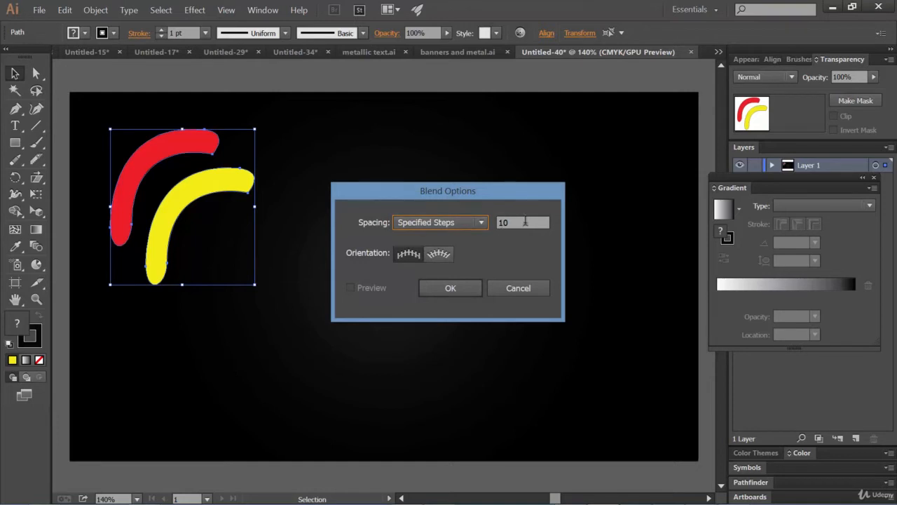
pyautogui.doubleClick(519, 222)
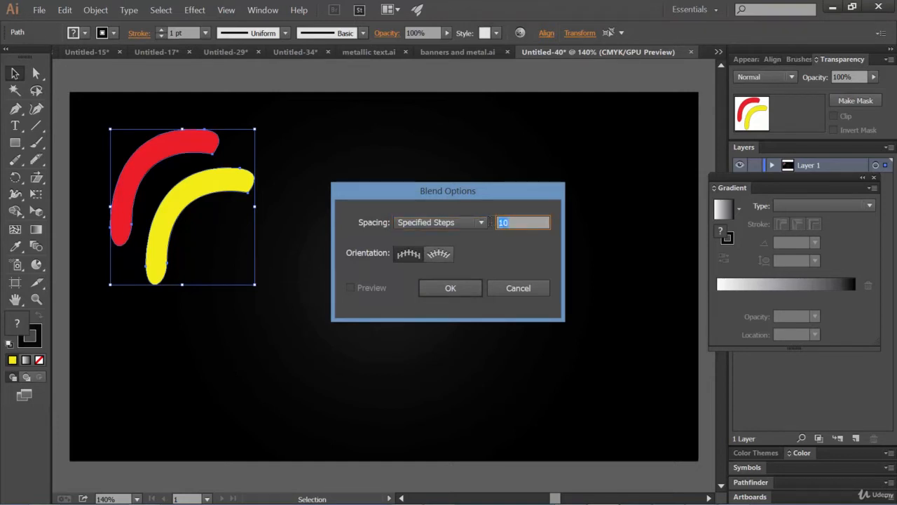
pyautogui.click(464, 289)
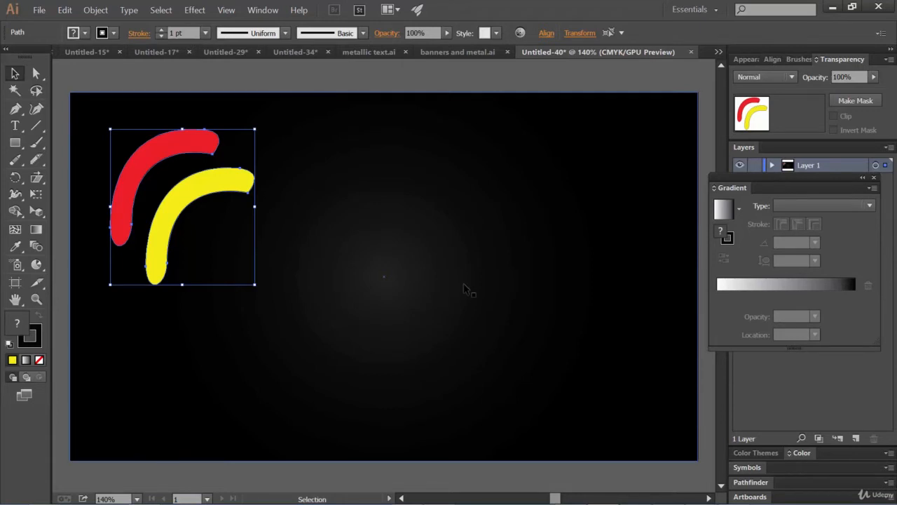
# Step: Try blending the red and yellow arcs with their black strokes on, and undo the blend
pyautogui.press('a')
pyautogui.press('alt')
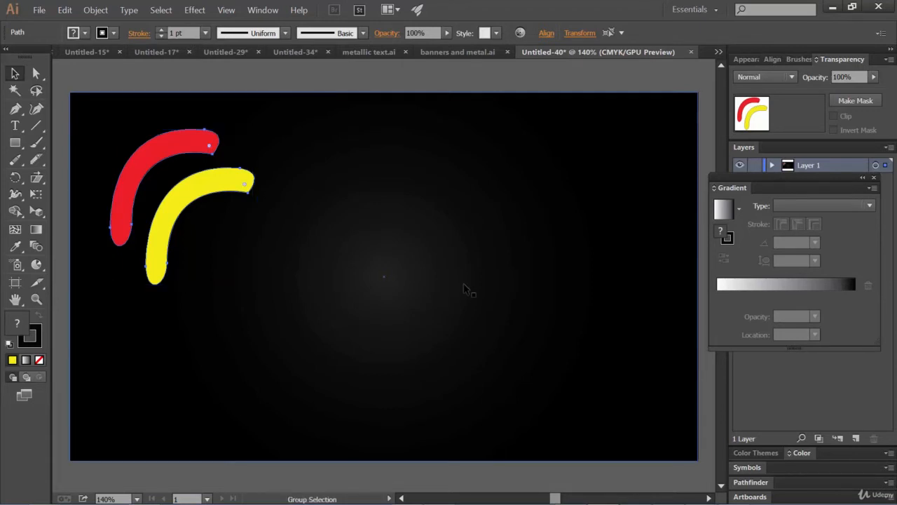
pyautogui.hotkey('ctrl', 'alt', 'b')
pyautogui.press('v')
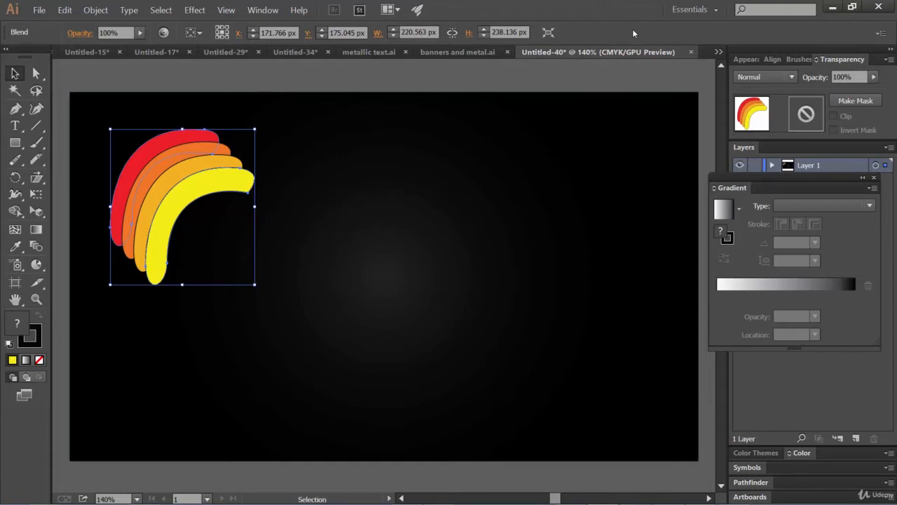
pyautogui.hotkey('ctrl', 'z')
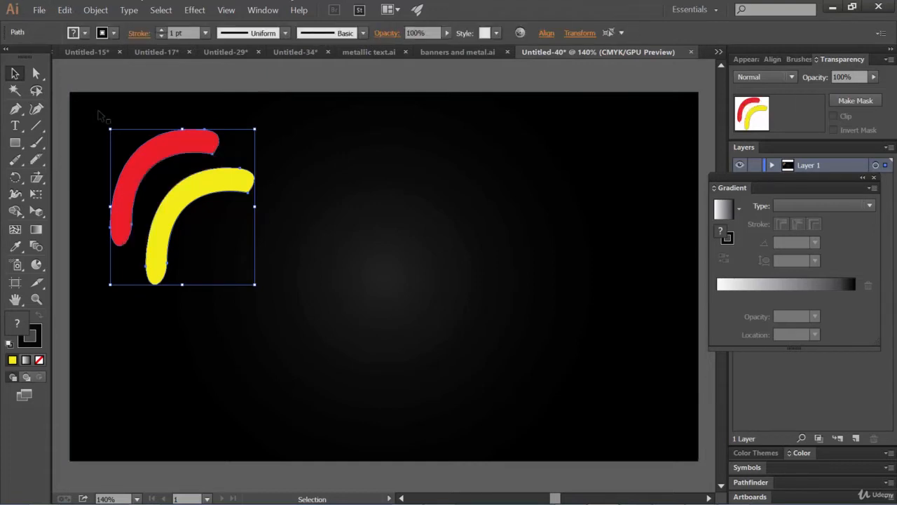
# Step: Remove the stroke from both arcs, blend them together, and deselect the blend
pyautogui.click(114, 33)
pyautogui.click(12, 59)
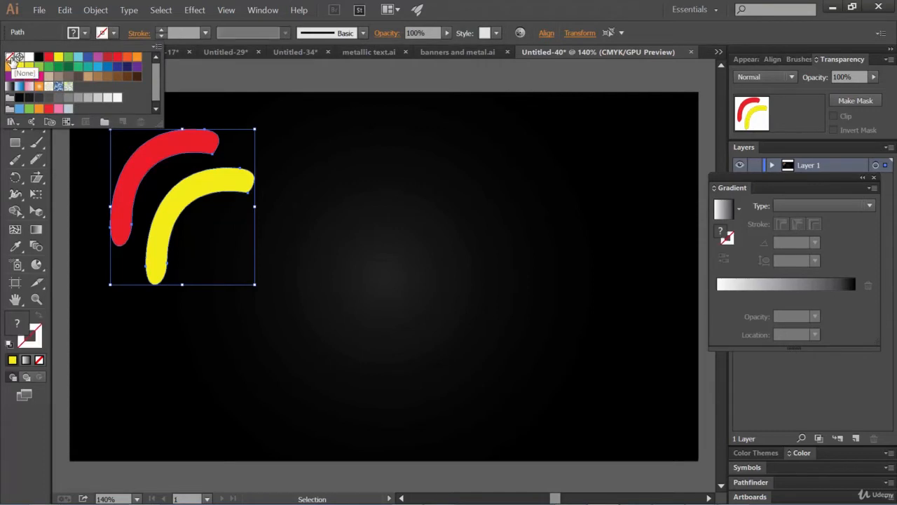
pyautogui.click(538, 4)
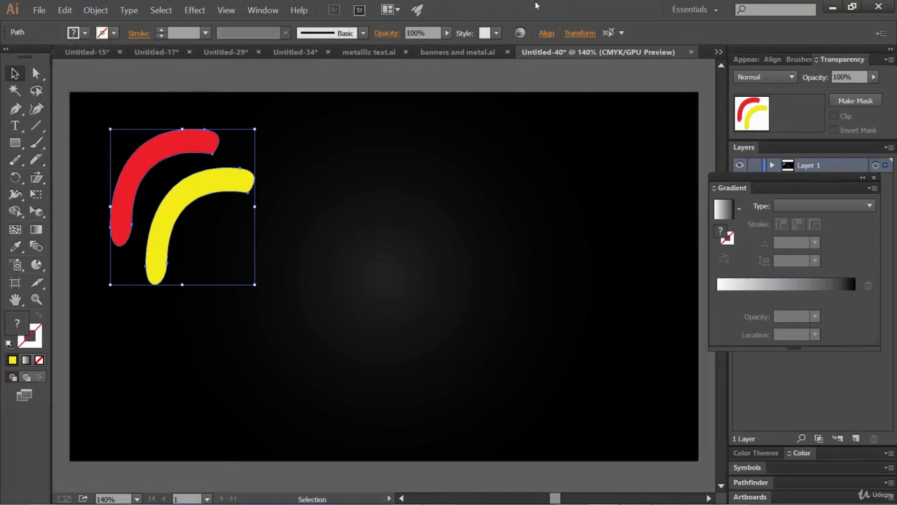
pyautogui.hotkey('ctrl', 'alt', 'b')
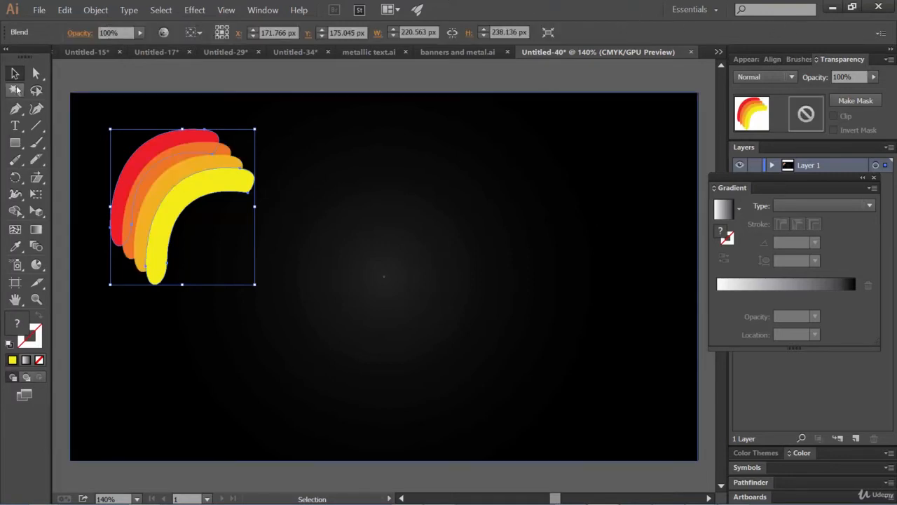
pyautogui.click(309, 166)
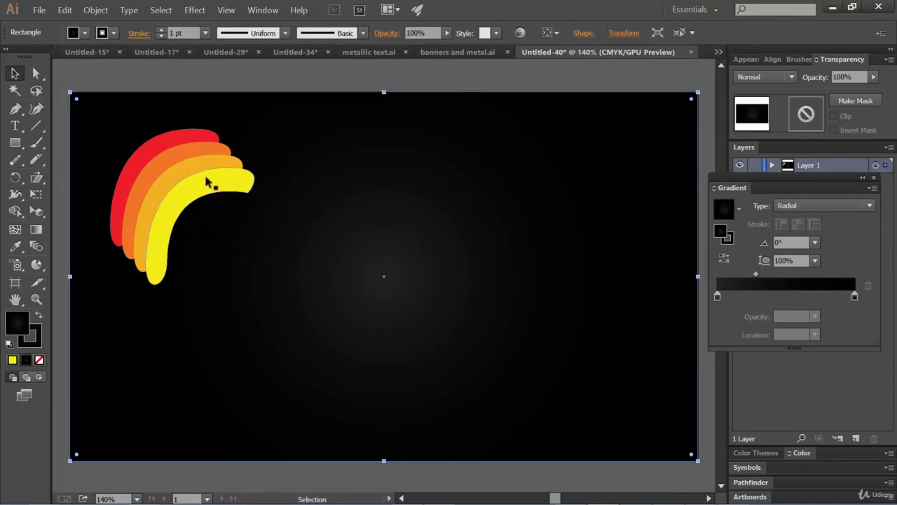
# Step: Rotate the arc blend about 15° clockwise and scale it down to about 185 × 159 px near the artboard's upper-left corner
pyautogui.moveTo(202, 190)
pyautogui.mouseDown()
pyautogui.moveTo(244, 177)
pyautogui.moveTo(215, 180)
pyautogui.mouseUp()
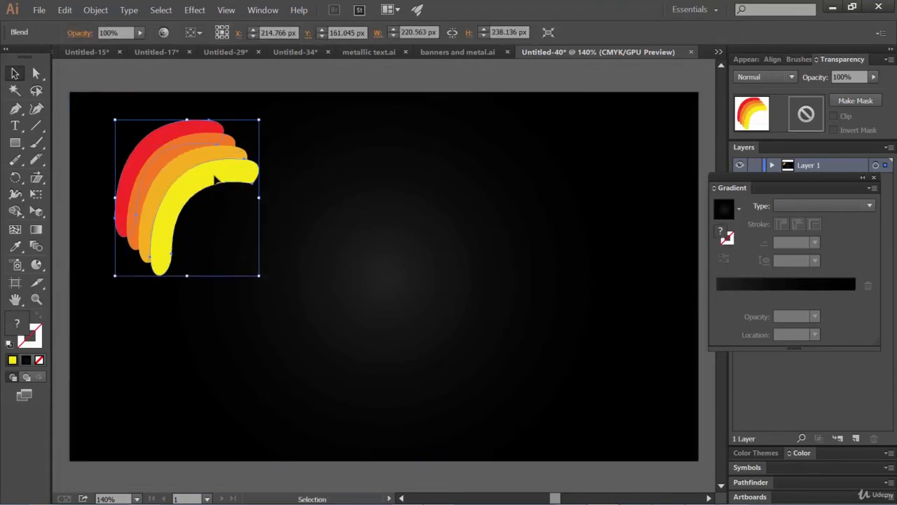
pyautogui.click(112, 283)
pyautogui.click(152, 240)
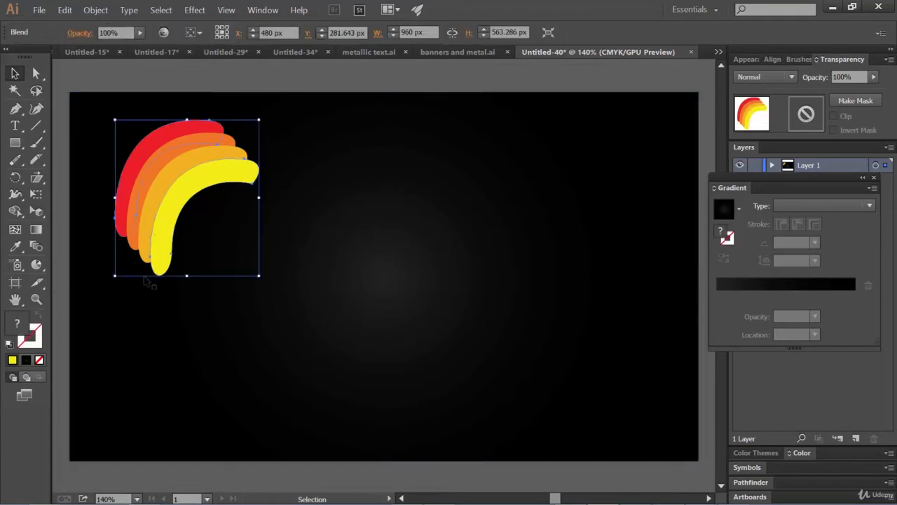
pyautogui.moveTo(117, 282); pyautogui.dragTo(107, 257)
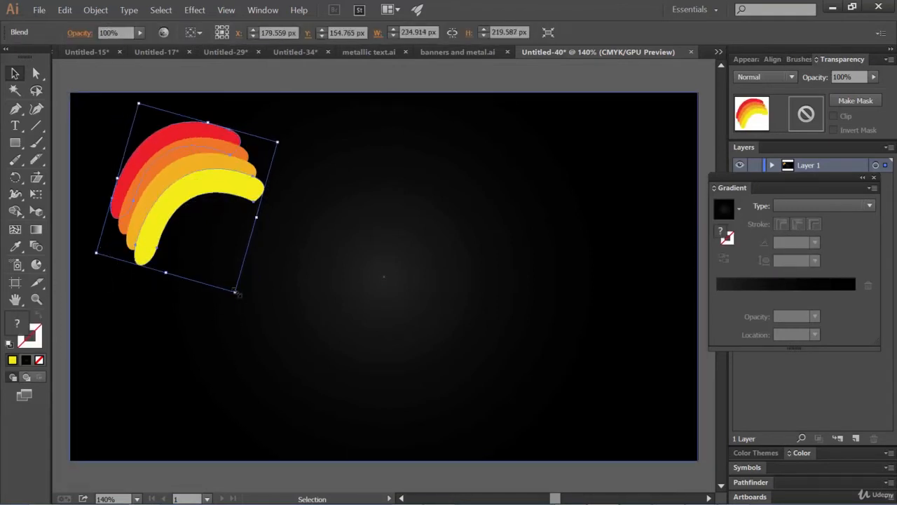
pyautogui.moveTo(235, 289); pyautogui.dragTo(218, 242)
pyautogui.click(307, 211)
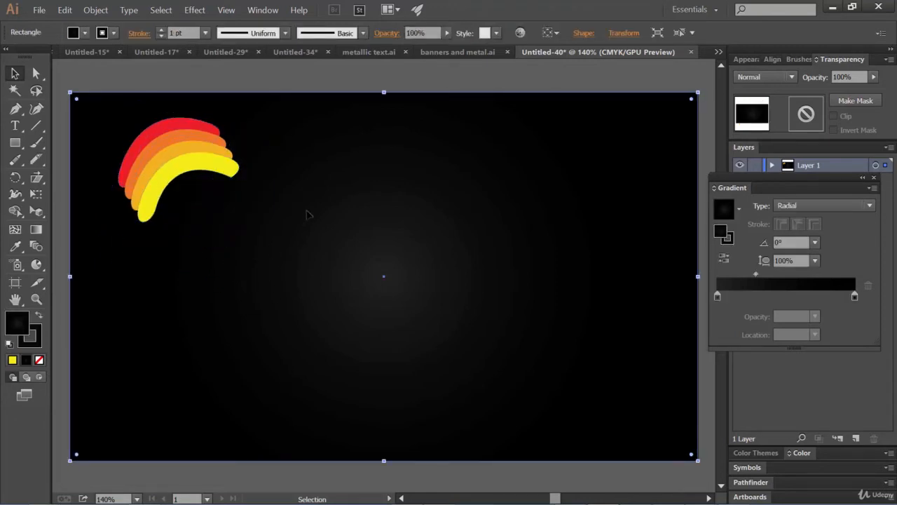
# Step: Rotate the arc blend counterclockwise by about 20° so its upper end tilts slightly upward
pyautogui.click(214, 176)
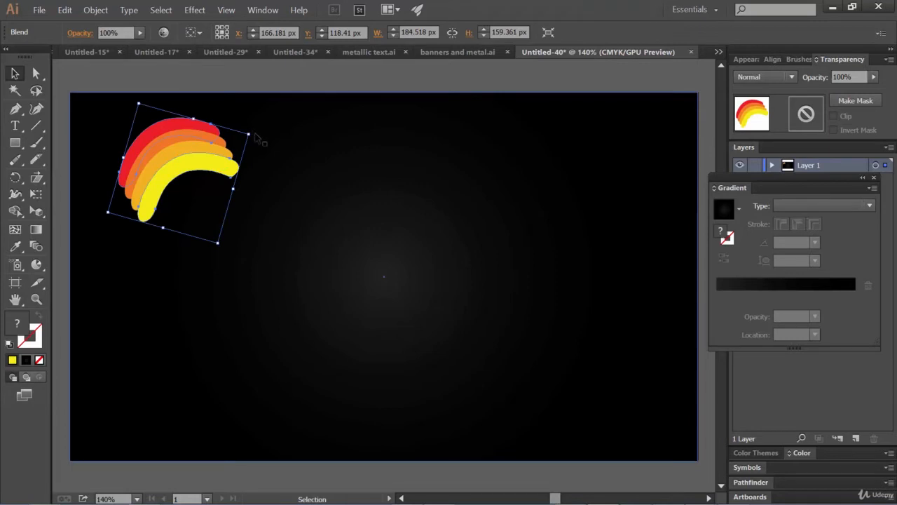
pyautogui.moveTo(258, 137); pyautogui.dragTo(239, 120)
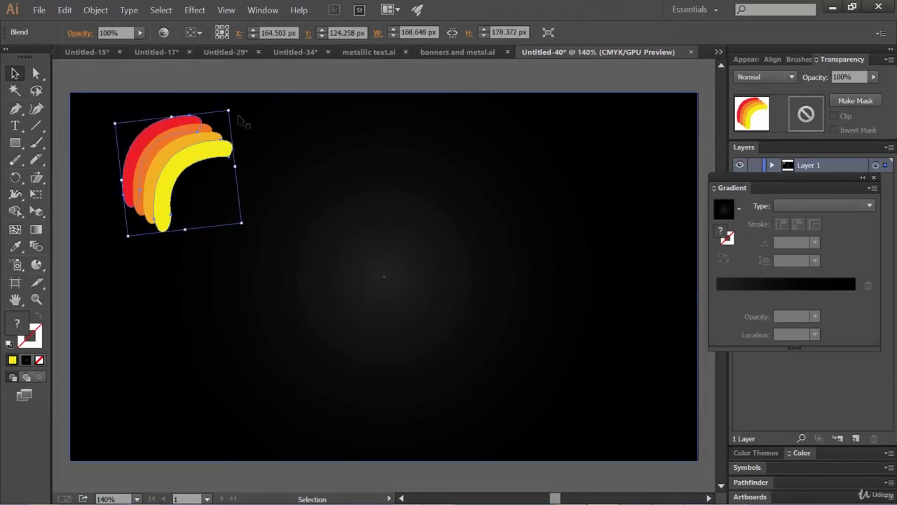
pyautogui.click(265, 158)
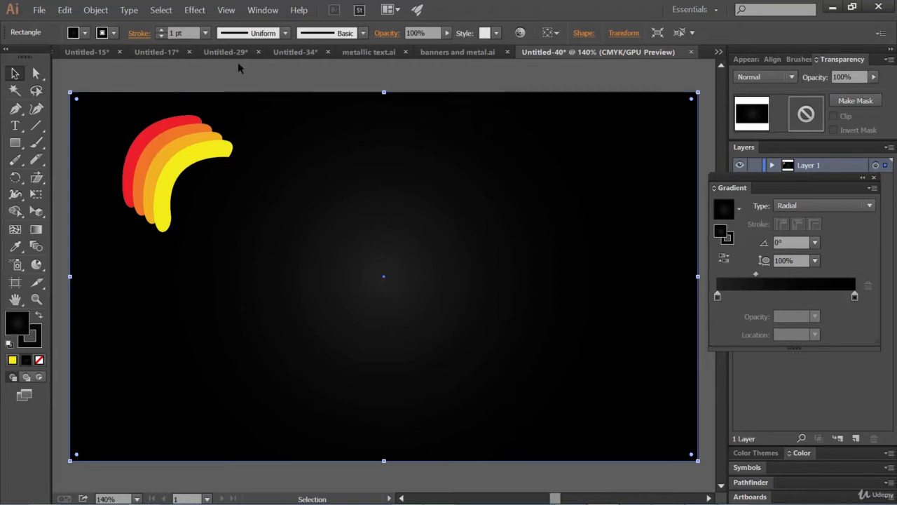
# Step: Review the Untitled-34 sample, return to Untitled-40, and draw a circle to the right of the arc blend with the Ellipse tool
pyautogui.click(295, 54)
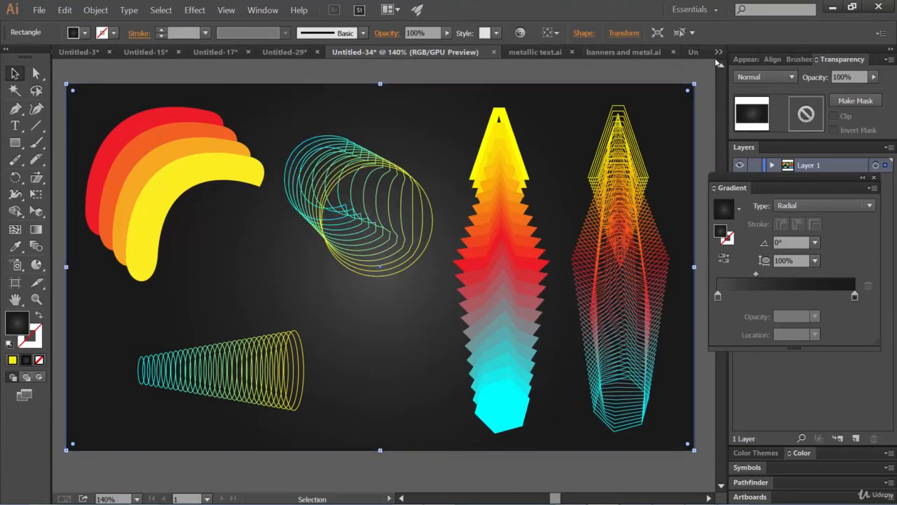
pyautogui.click(694, 52)
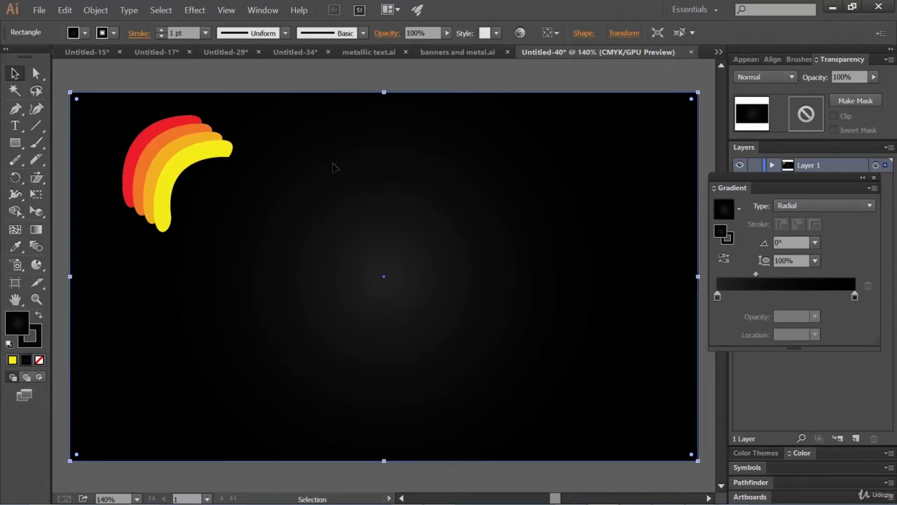
pyautogui.moveTo(14, 142); pyautogui.dragTo(50, 177)
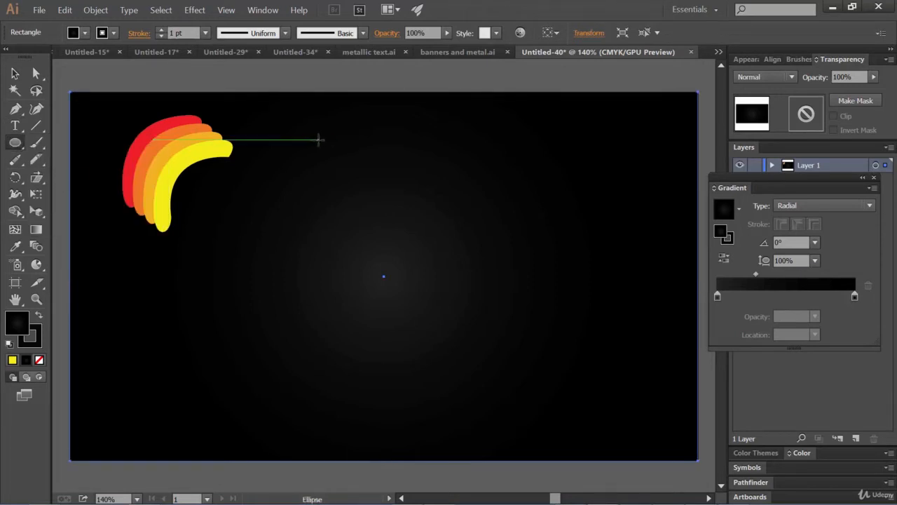
pyautogui.moveTo(322, 139); pyautogui.dragTo(388, 209)
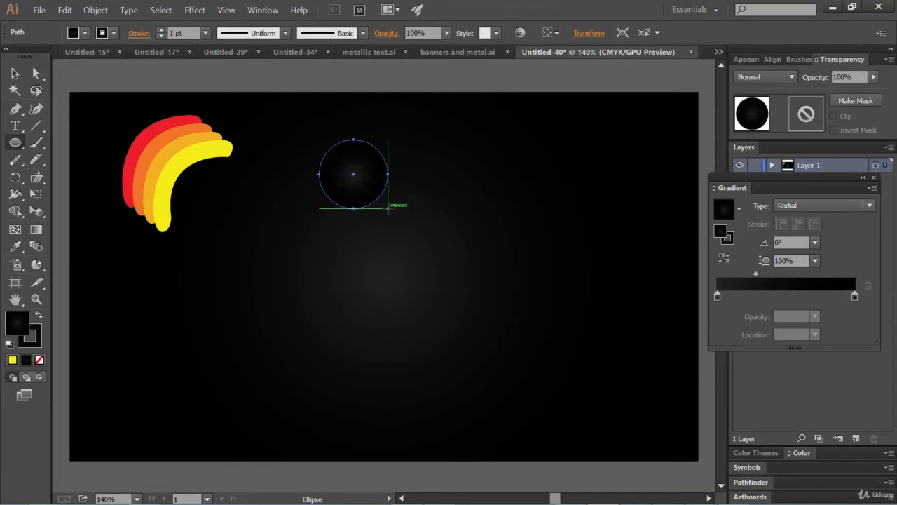
# Step: Remove the circle's fill and give it a red stroke
pyautogui.click(84, 34)
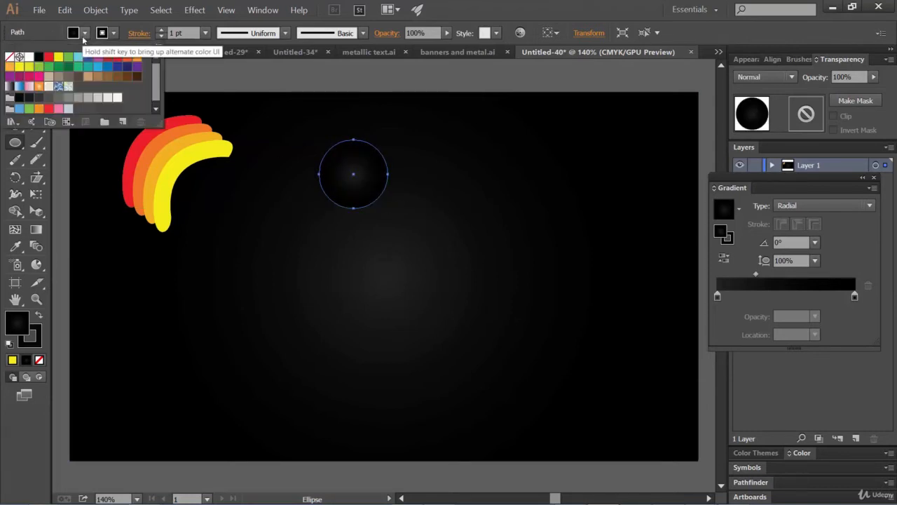
pyautogui.click(9, 57)
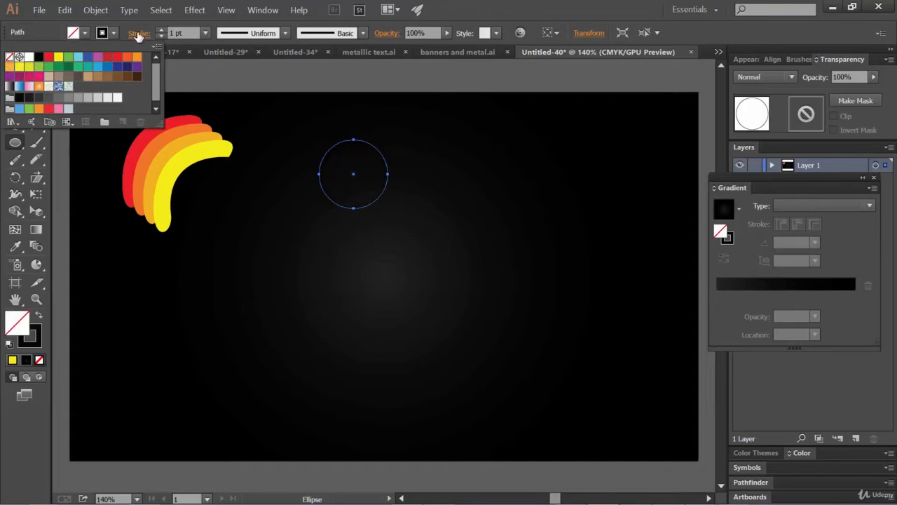
pyautogui.click(115, 34)
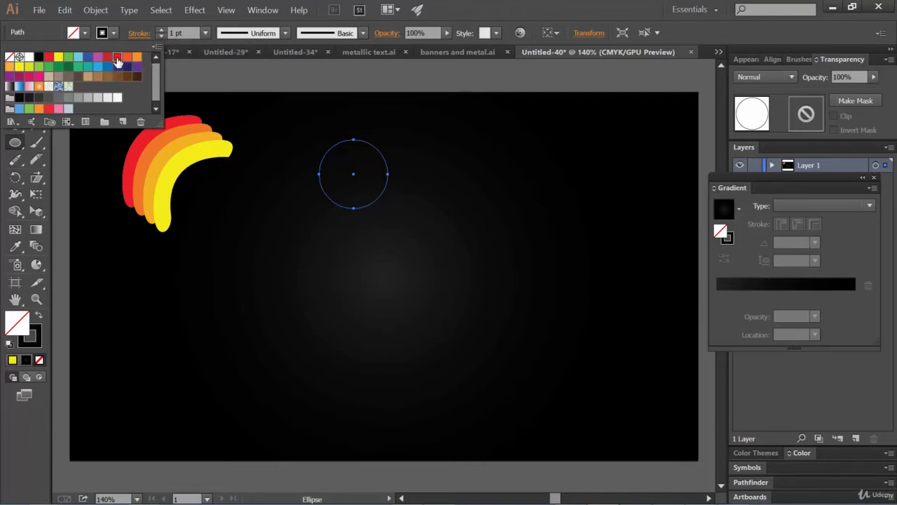
pyautogui.click(117, 56)
pyautogui.click(597, 4)
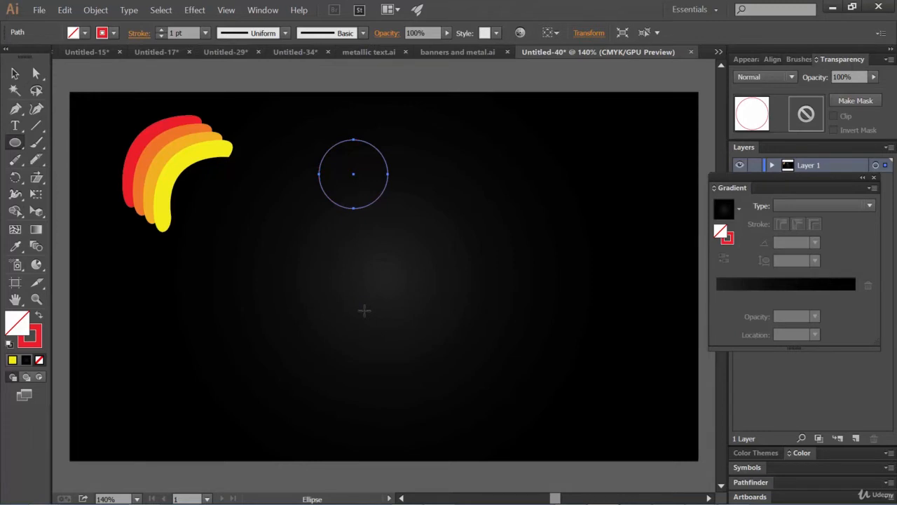
# Step: Add a letter C as text, enlarge it to about 127 pt, and place it below the circle
pyautogui.click(13, 128)
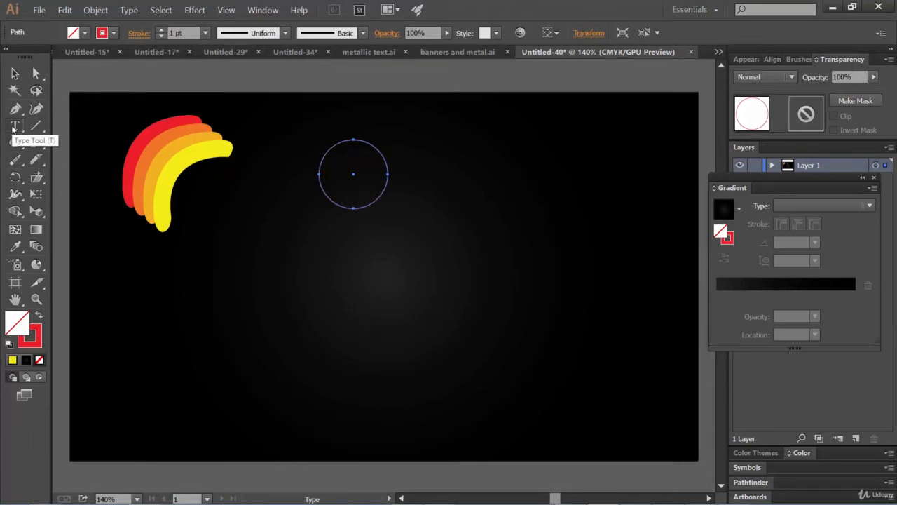
pyautogui.click(360, 275)
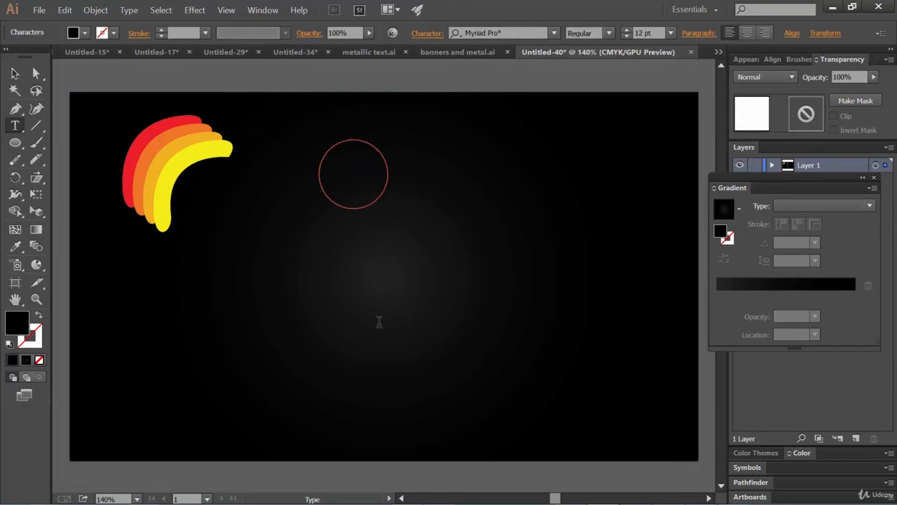
pyautogui.write('C')
pyautogui.press('Escape')
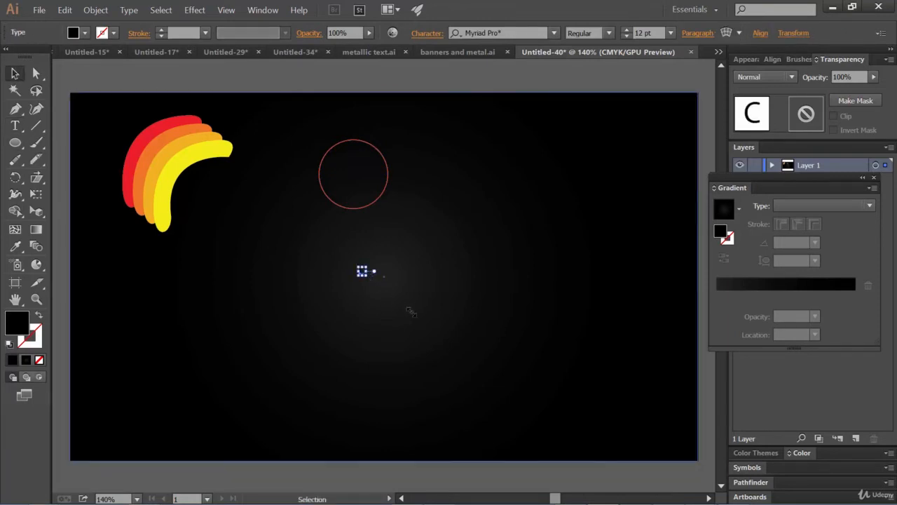
pyautogui.moveTo(411, 311); pyautogui.dragTo(476, 358)
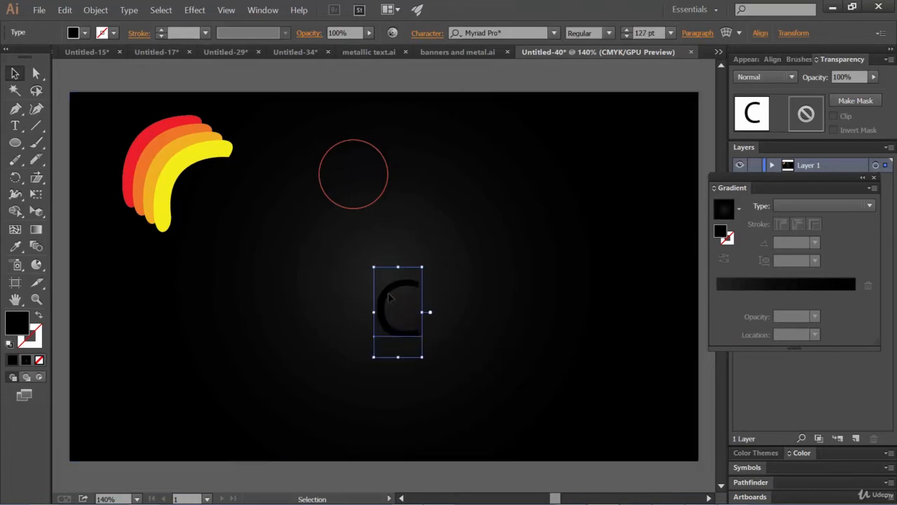
pyautogui.moveTo(389, 297); pyautogui.dragTo(347, 274)
# Step: Remove the fill of the letter C and give it a blue stroke
pyautogui.click(84, 33)
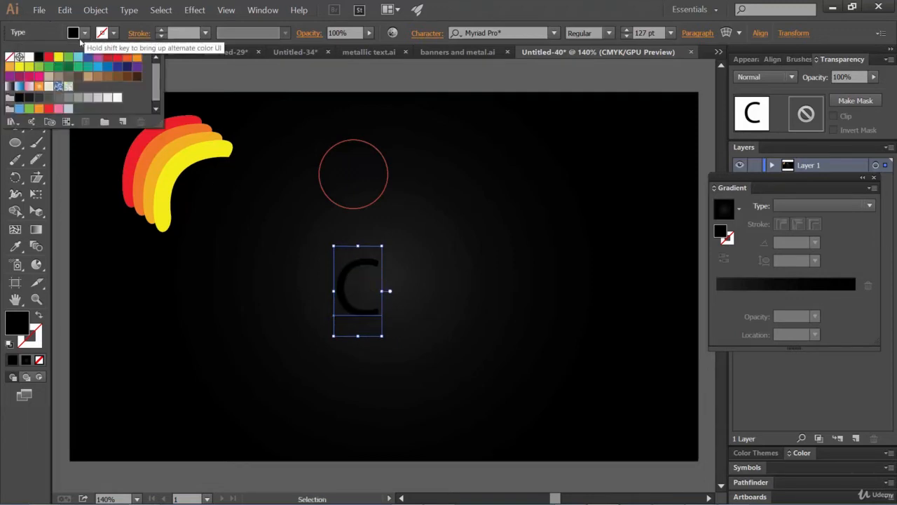
pyautogui.click(11, 56)
pyautogui.click(114, 34)
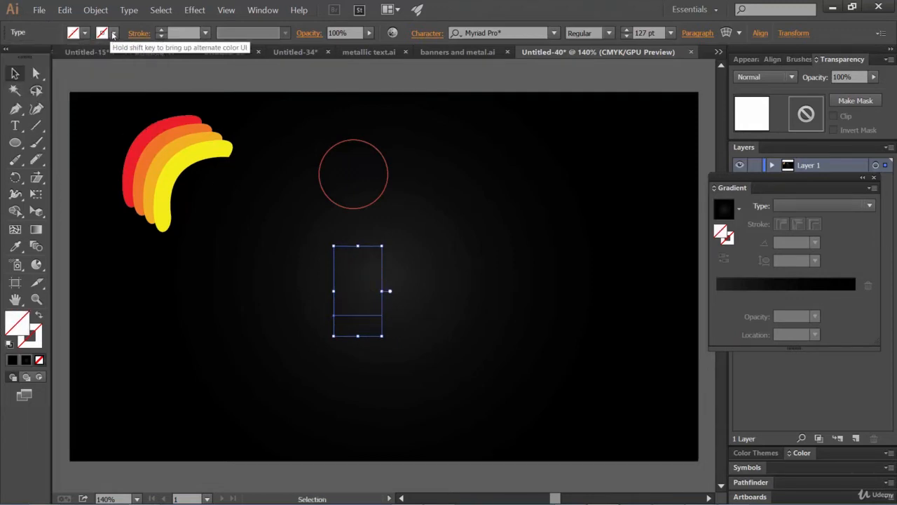
pyautogui.click(114, 33)
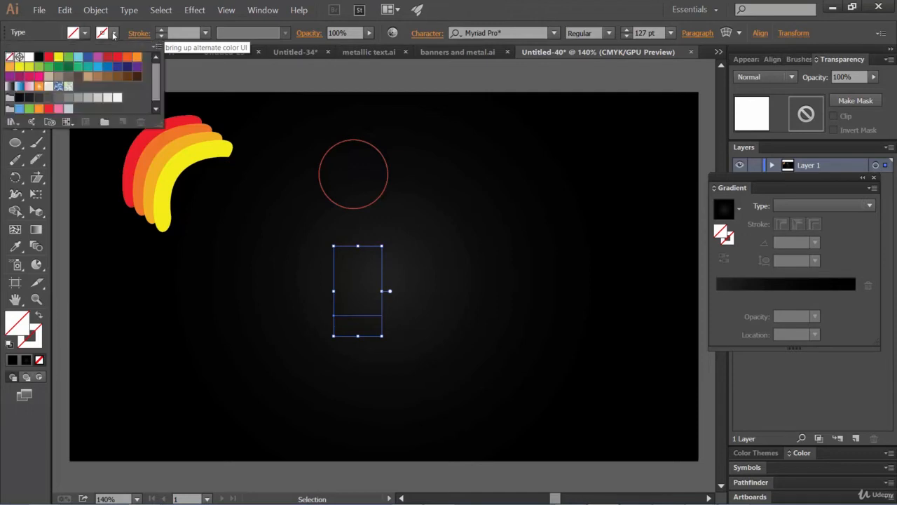
pyautogui.click(87, 58)
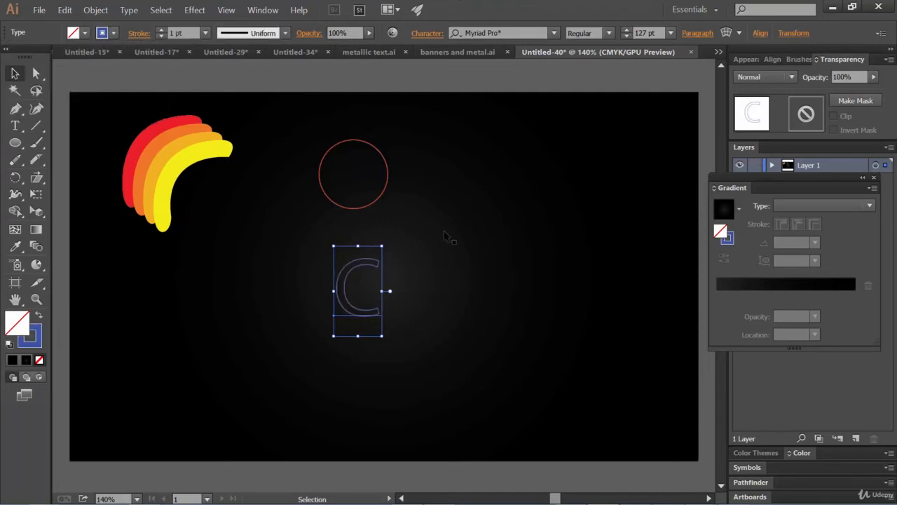
# Step: Select the circle together with the letter C and set the blend spacing to Specified Steps with 10 steps
pyautogui.keyDown('shift'); pyautogui.click(361, 208); pyautogui.keyUp('shift')
pyautogui.click(96, 10)
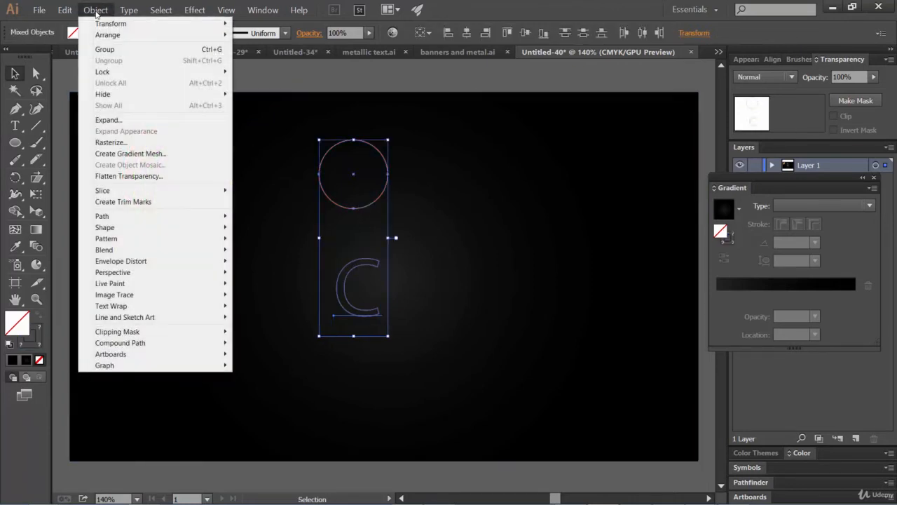
pyautogui.moveTo(197, 250)
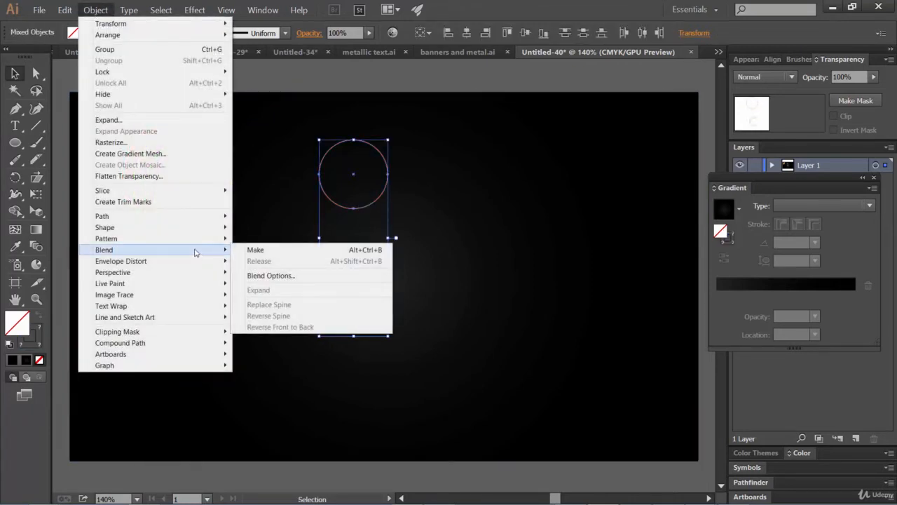
pyautogui.click(270, 276)
pyautogui.click(504, 220)
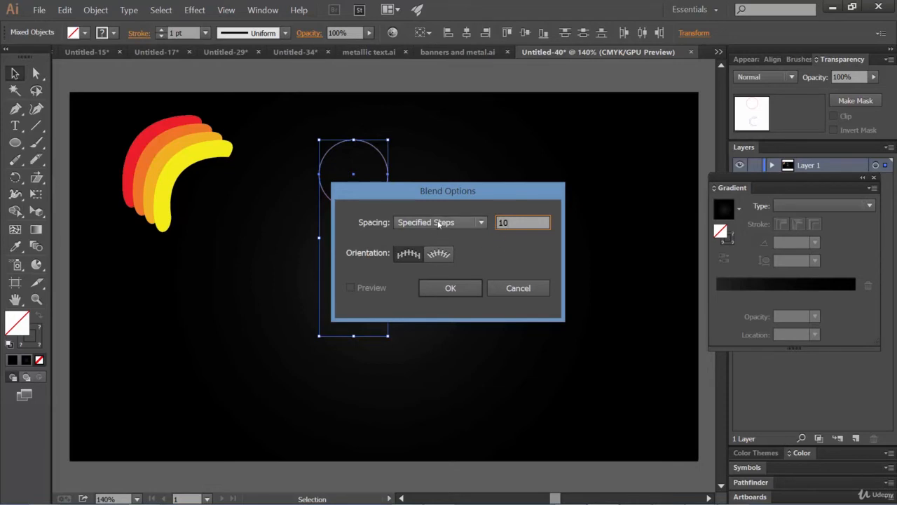
pyautogui.click(459, 290)
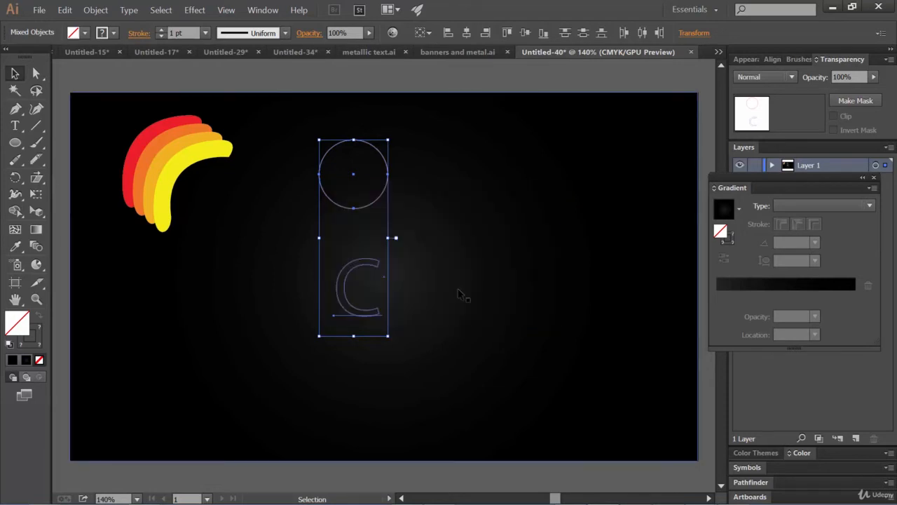
# Step: Blend the red circle with the blue letter C, move the blend slightly up and to the left, and deselect it
pyautogui.press('a')
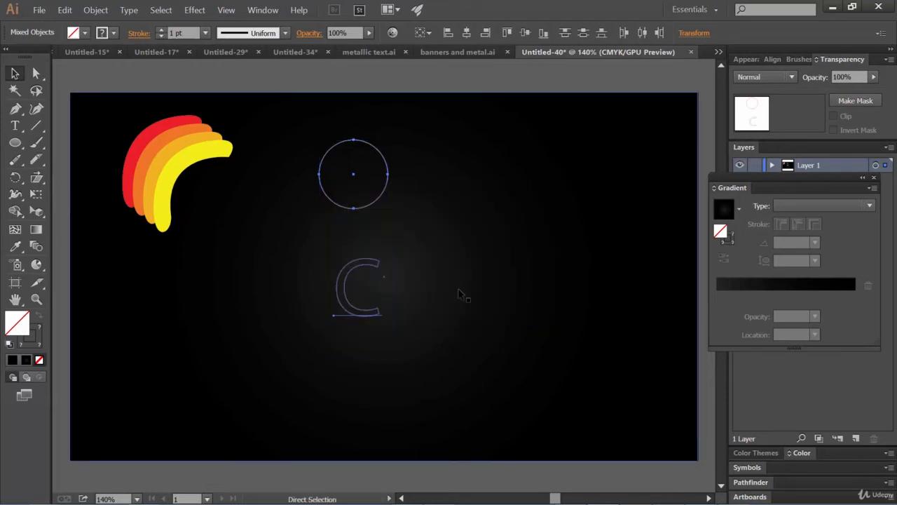
pyautogui.press('alt')
pyautogui.press('v')
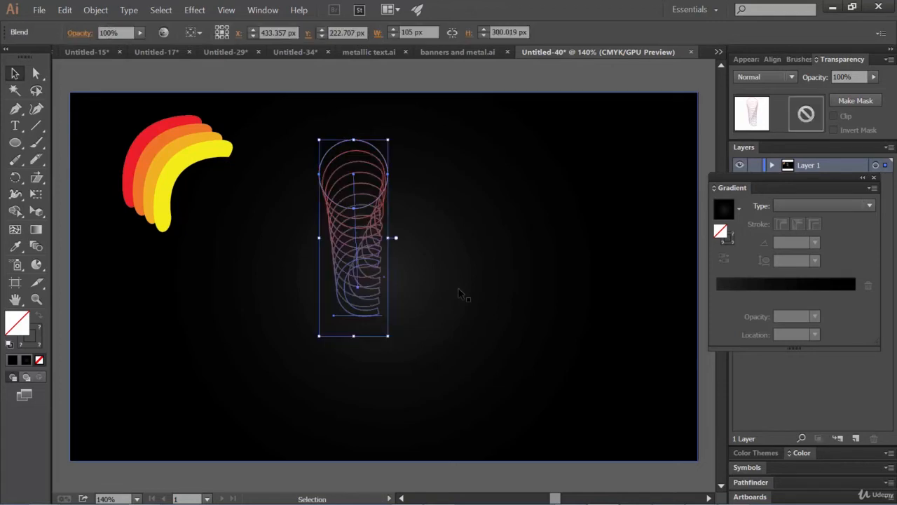
pyautogui.click(461, 294)
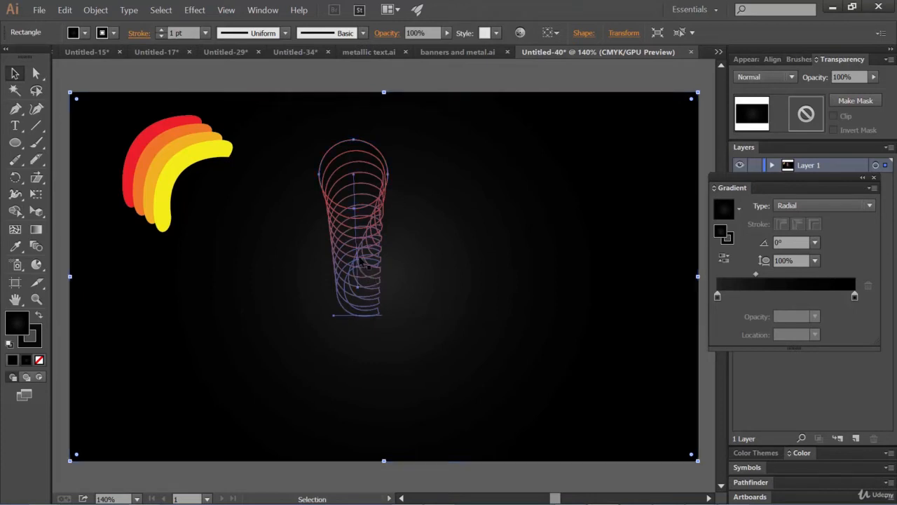
pyautogui.click(384, 289)
pyautogui.click(492, 339)
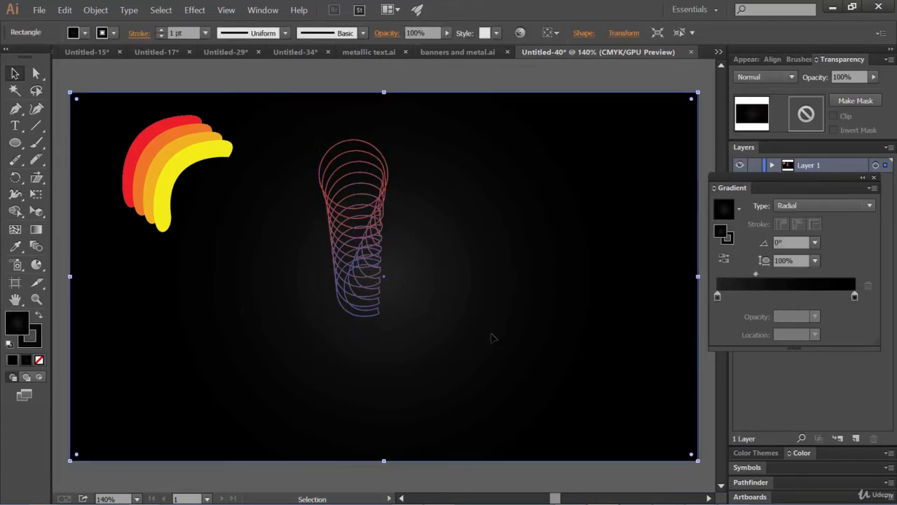
pyautogui.moveTo(368, 257); pyautogui.dragTo(355, 249)
pyautogui.click(454, 320)
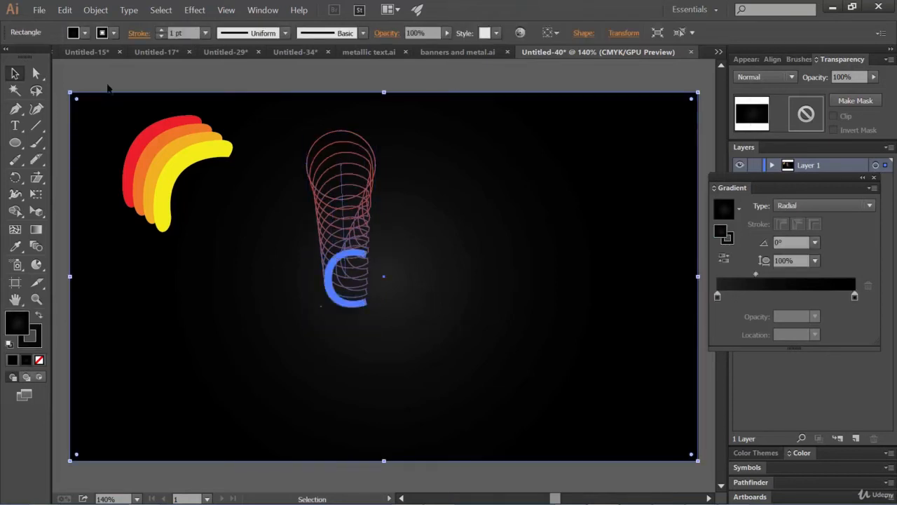
# Step: Review the colours of the circle blend in the Untitled-34 sample and return to Untitled-40
pyautogui.click(298, 52)
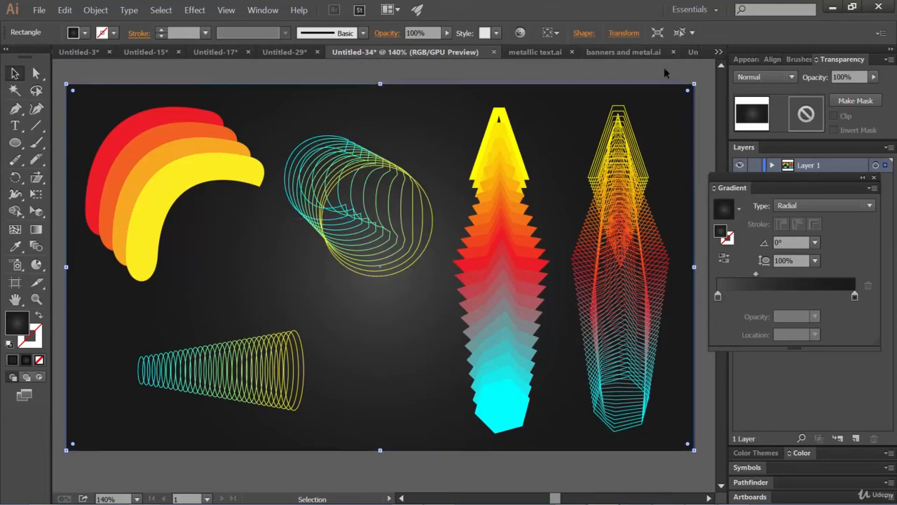
pyautogui.click(604, 54)
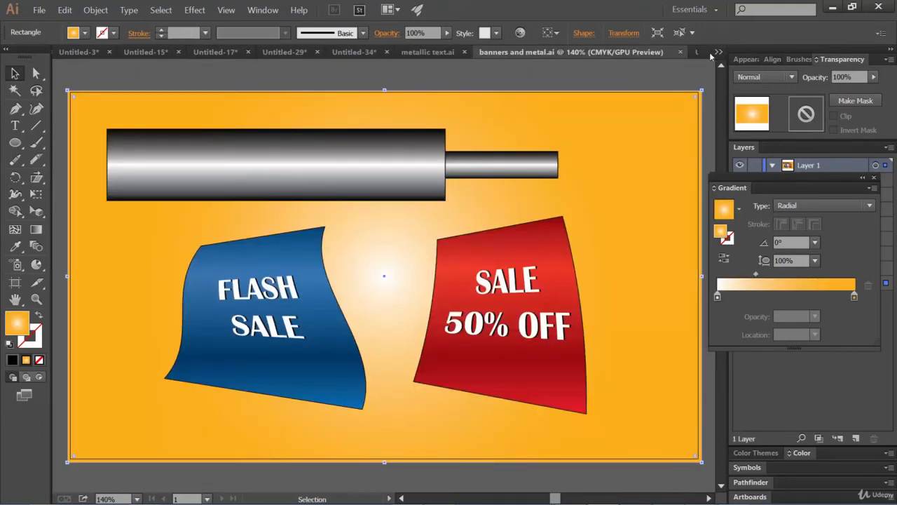
pyautogui.click(719, 52)
pyautogui.click(759, 155)
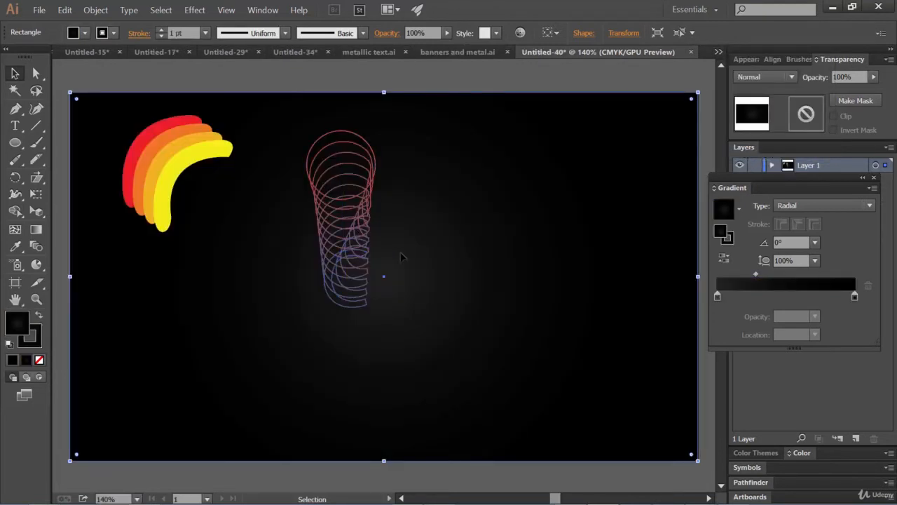
# Step: Undo the move and the blend of the circle and letter C
pyautogui.hotkey('ctrl', 'z')
pyautogui.hotkey('ctrl', 'z')
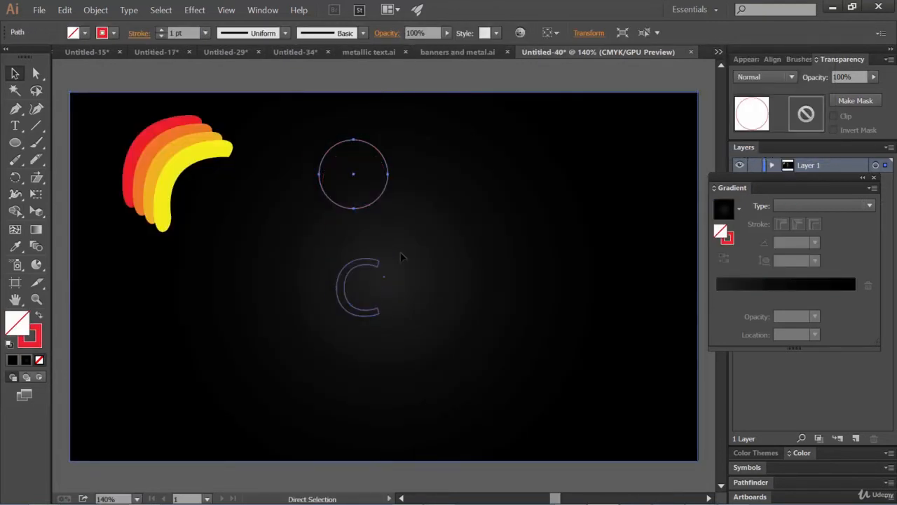
# Step: Change the circle's stroke to light blue and the letter C's stroke to yellow
pyautogui.click(363, 209)
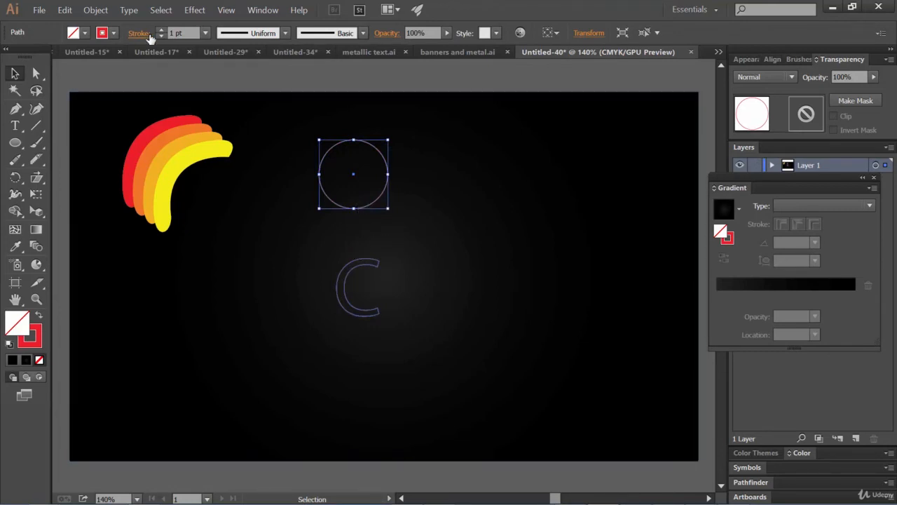
pyautogui.click(113, 34)
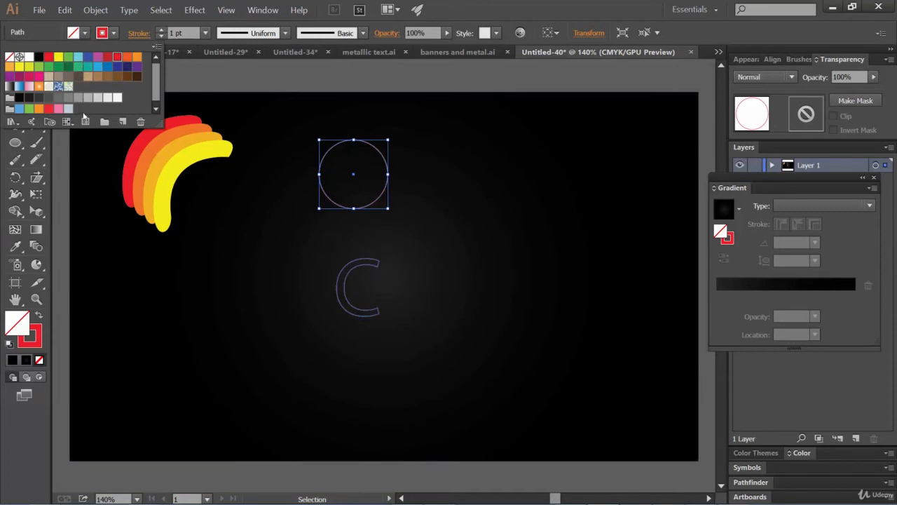
pyautogui.click(79, 59)
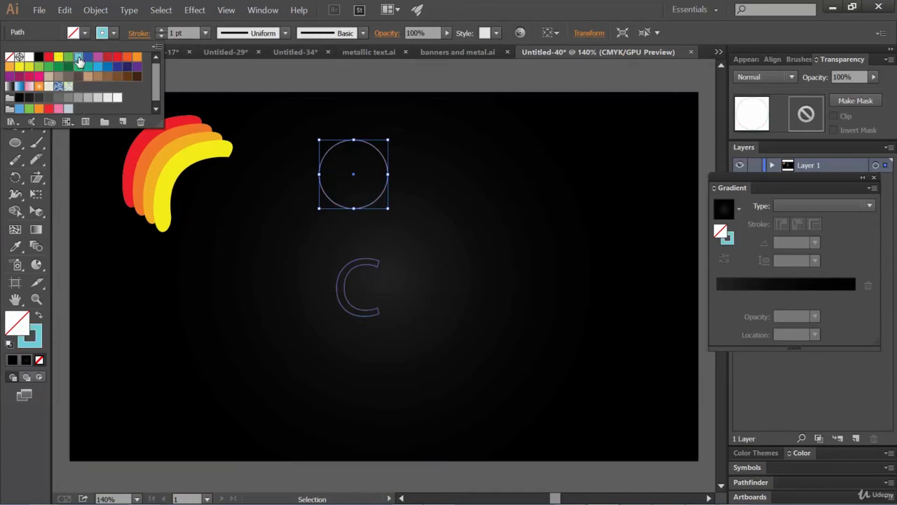
pyautogui.click(349, 281)
pyautogui.click(113, 33)
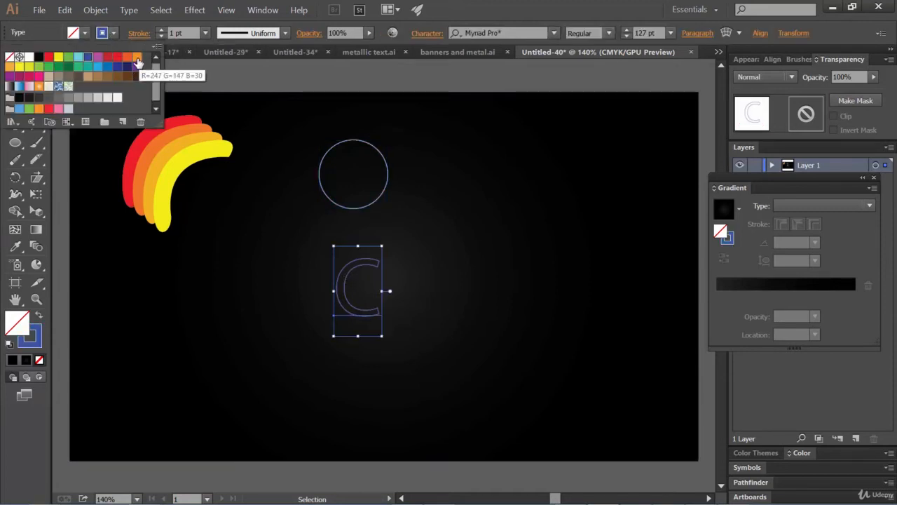
pyautogui.click(59, 57)
# Step: Blend the light blue circle with the yellow C, move the blend to about X 406, Y 185 px, and deselect it
pyautogui.keyDown('shift'); pyautogui.click(382, 201); pyautogui.keyUp('shift')
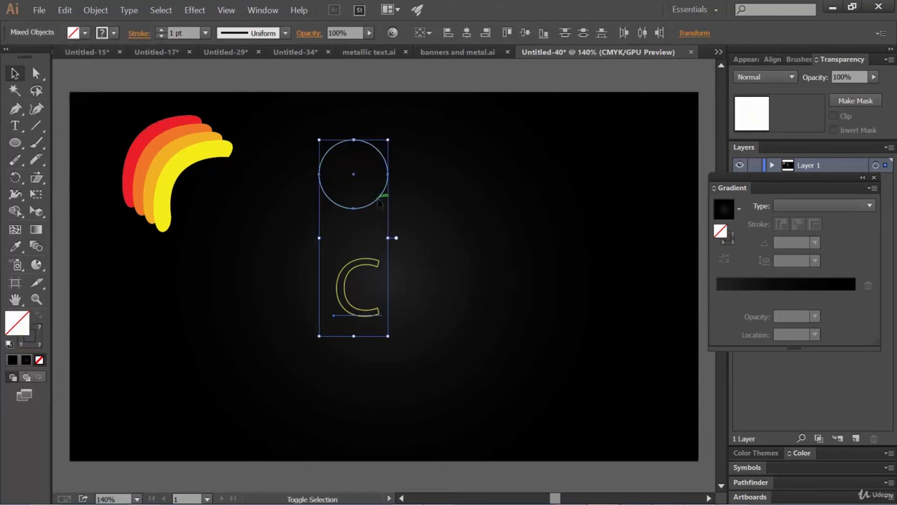
pyautogui.hotkey('ctrl', 'alt', 'b')
pyautogui.click(503, 240)
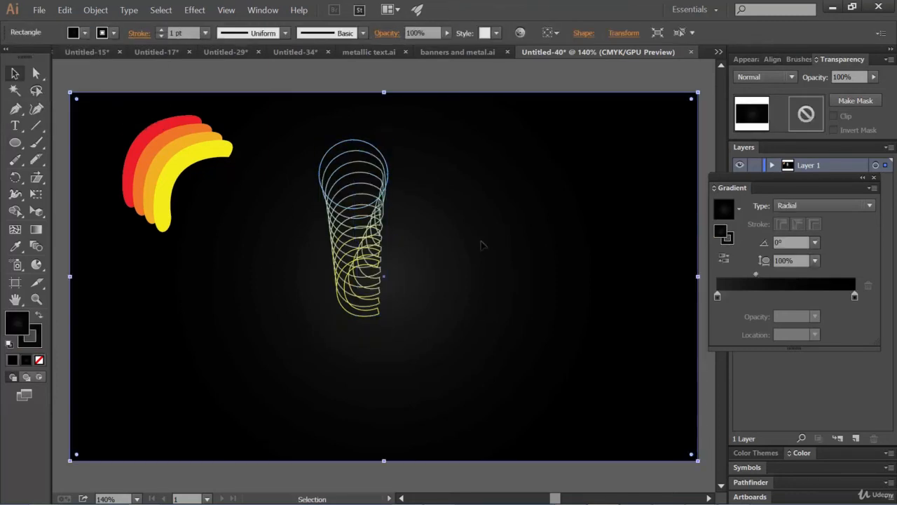
pyautogui.moveTo(364, 254); pyautogui.dragTo(346, 228)
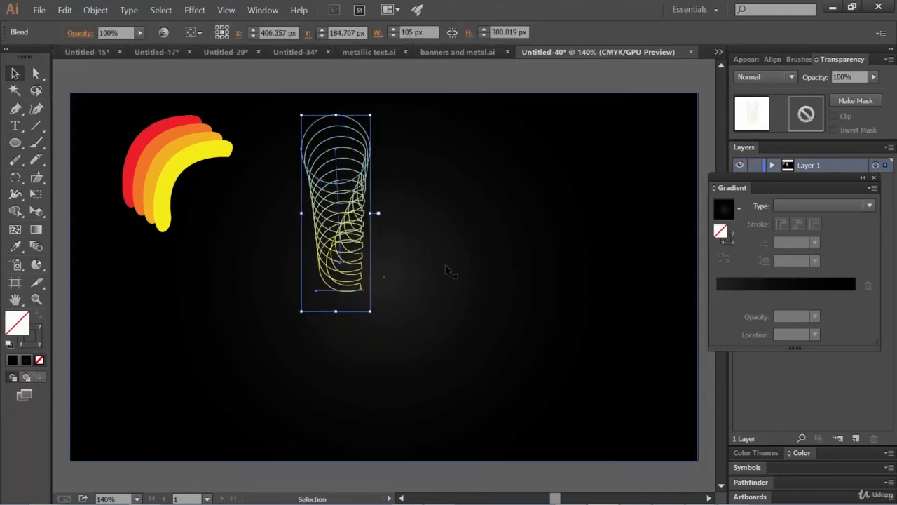
pyautogui.click(446, 268)
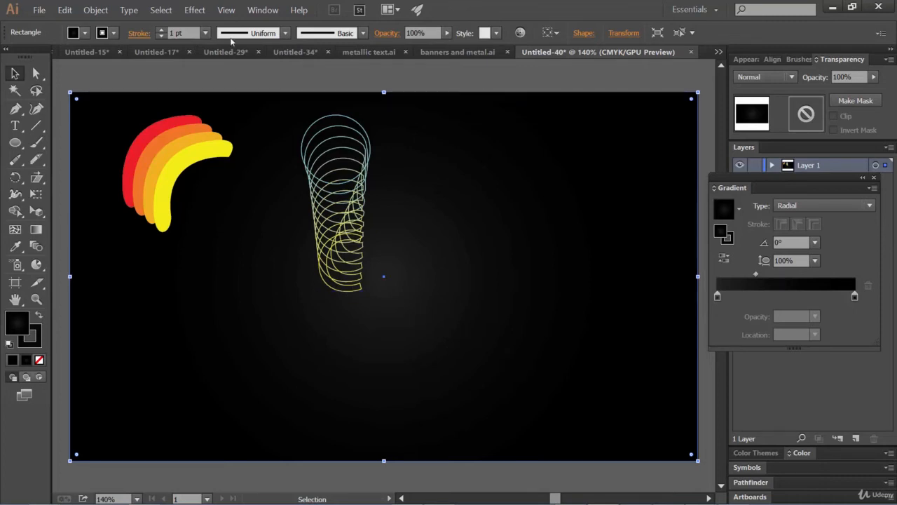
# Step: Compare the result with the remaining blend samples in Untitled-34 and return to Untitled-40
pyautogui.click(287, 53)
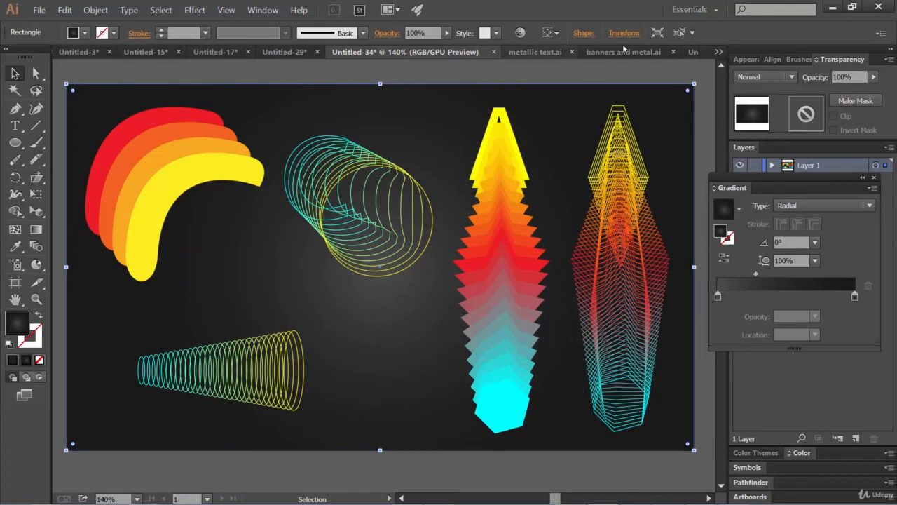
pyautogui.click(693, 53)
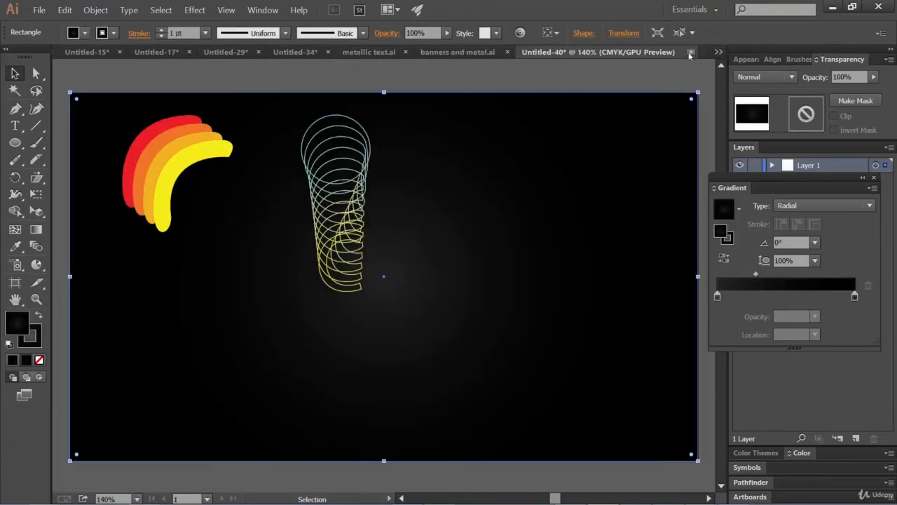
# Step: Add a letter A in Myriad Pro beside the circle-to-C blend and enlarge it to about 150 pt
pyautogui.click(20, 127)
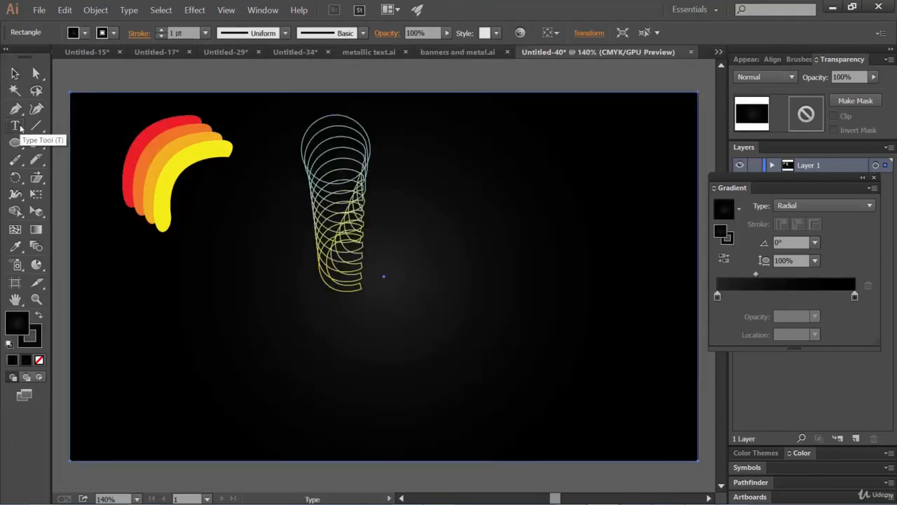
pyautogui.click(471, 161)
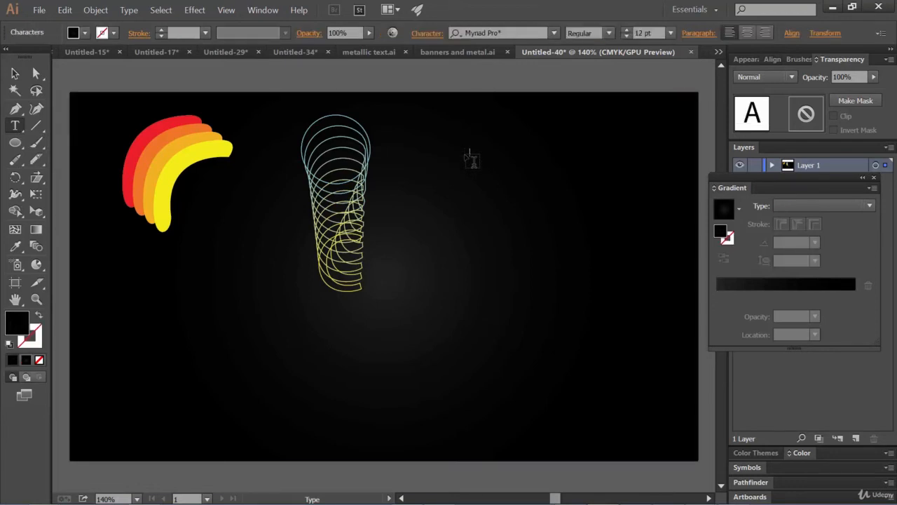
pyautogui.click(17, 73)
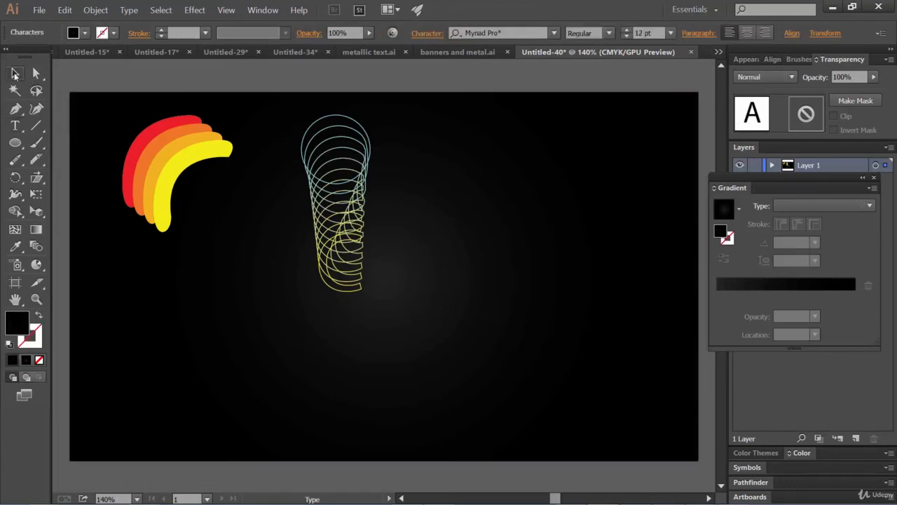
pyautogui.moveTo(469, 153); pyautogui.dragTo(496, 167)
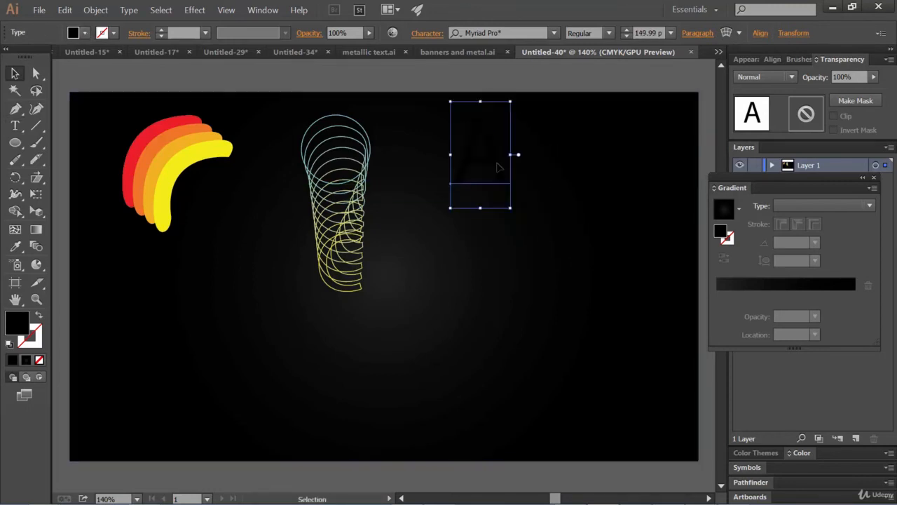
# Step: Fill the letter A with yellow and leave it without a stroke
pyautogui.click(112, 33)
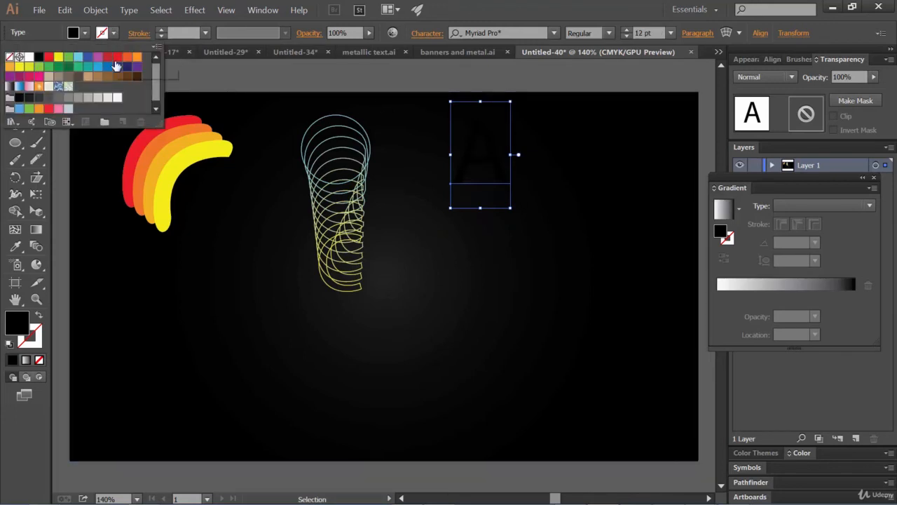
pyautogui.click(58, 59)
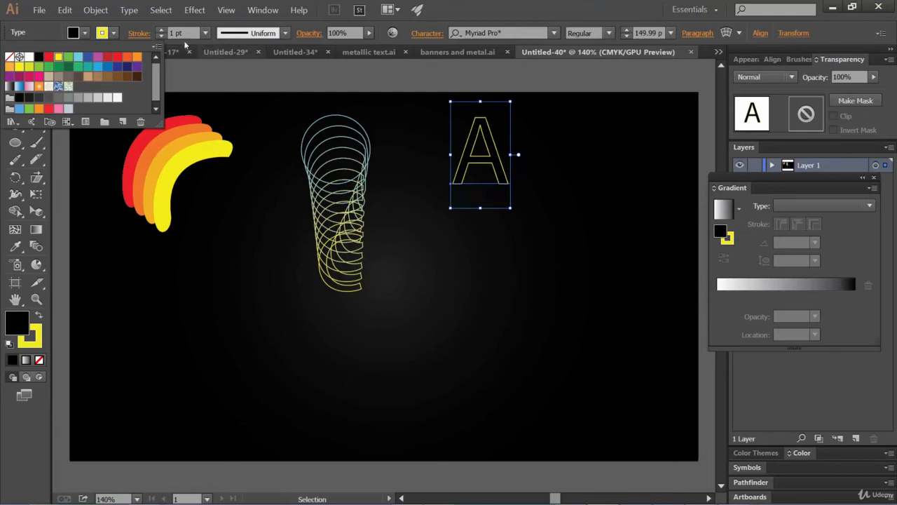
pyautogui.click(84, 36)
pyautogui.click(85, 36)
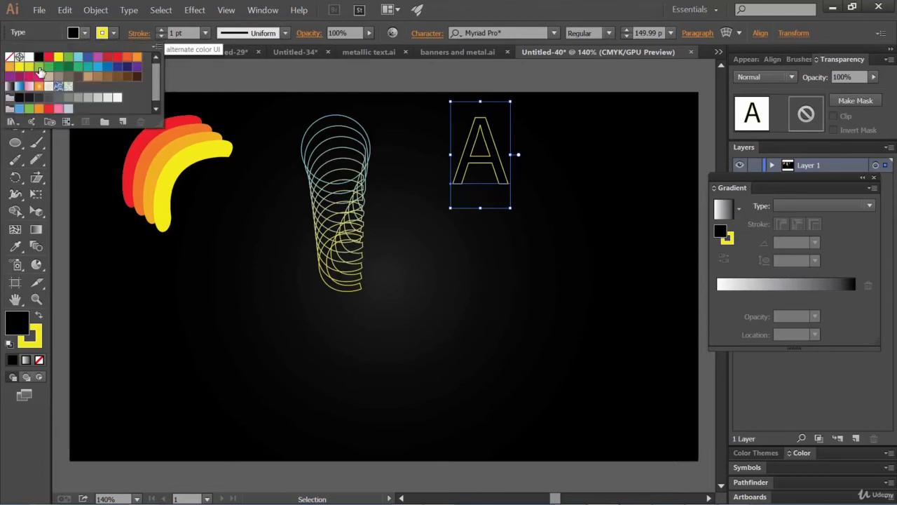
pyautogui.click(59, 59)
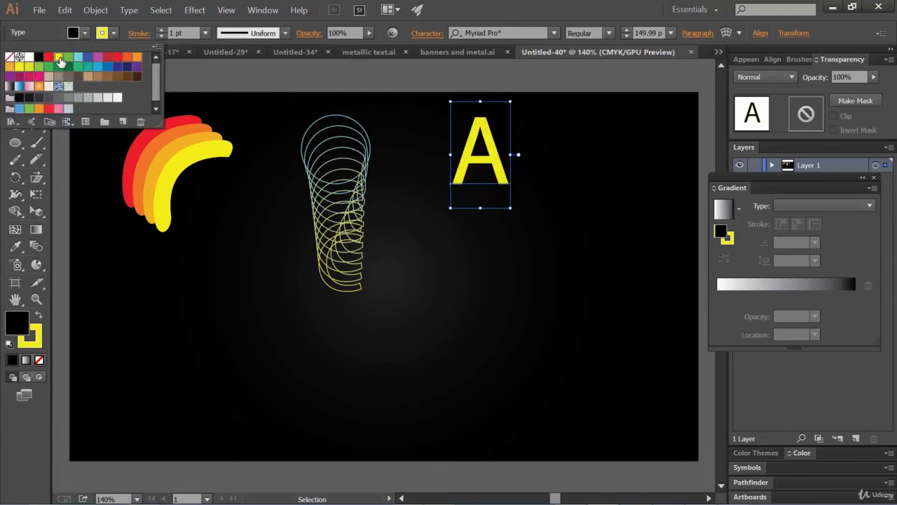
pyautogui.click(118, 33)
pyautogui.click(116, 34)
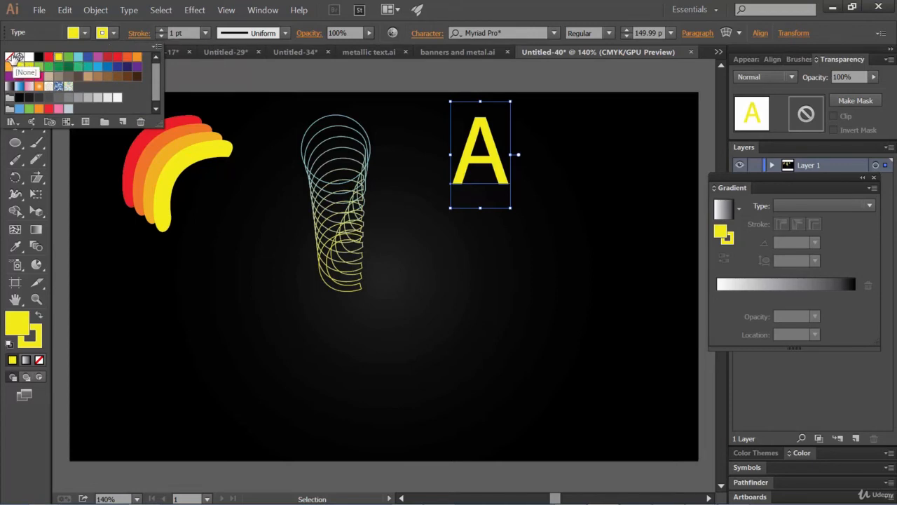
pyautogui.click(14, 57)
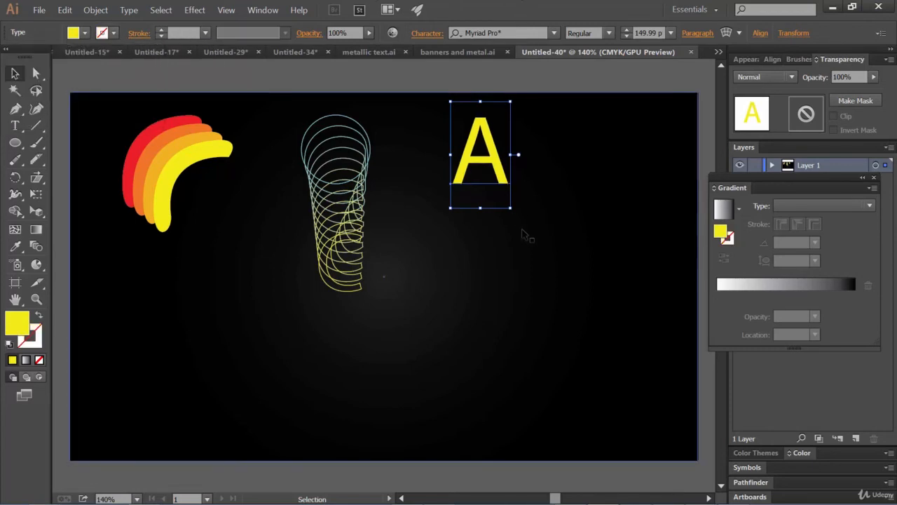
# Step: Draw a yellow five-pointed star below the letter A and scale it to roughly twice the letter's width
pyautogui.click(15, 142)
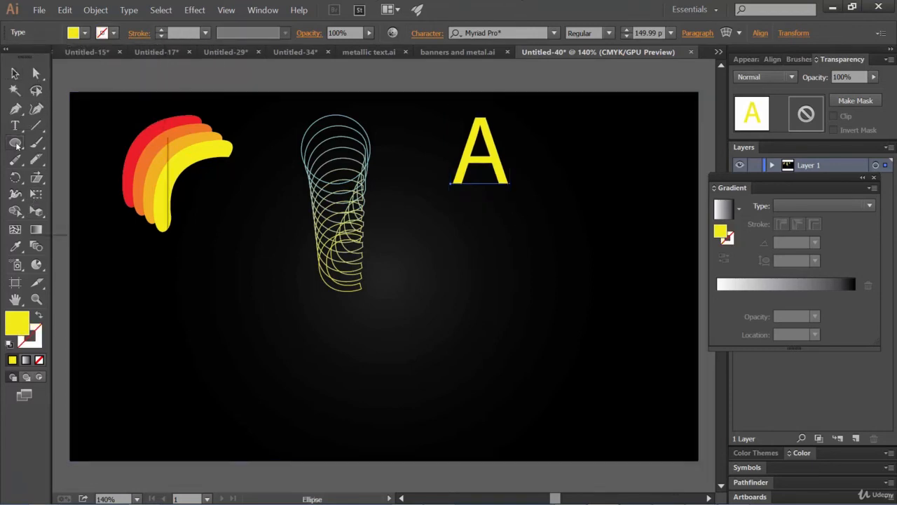
pyautogui.click(74, 209)
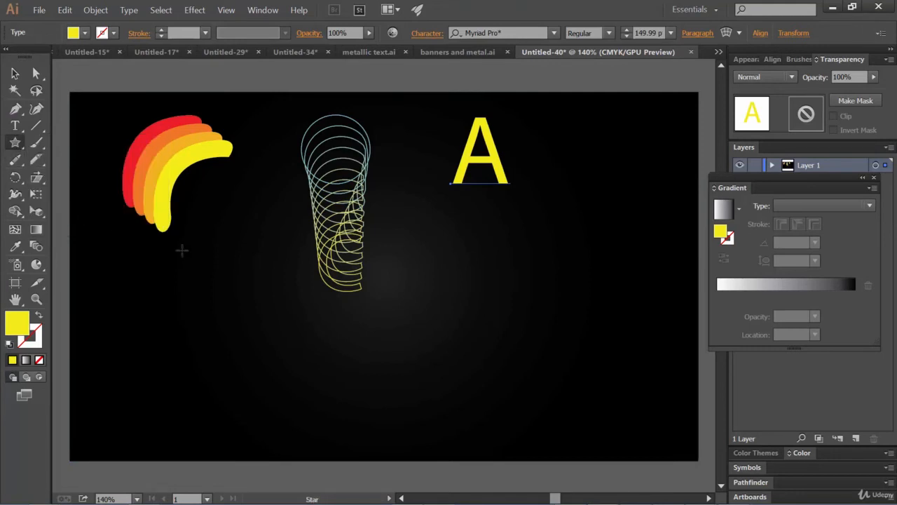
pyautogui.moveTo(443, 278); pyautogui.dragTo(517, 295)
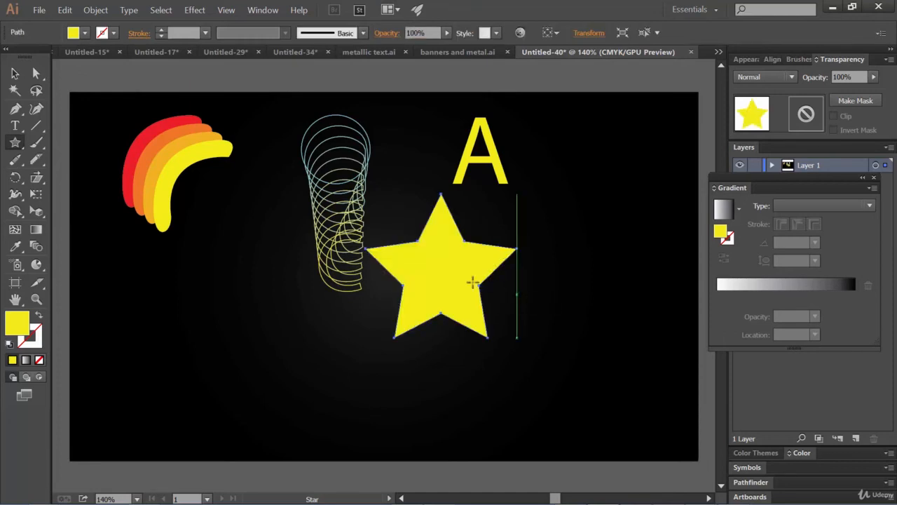
pyautogui.press('v')
pyautogui.moveTo(464, 271); pyautogui.dragTo(518, 286)
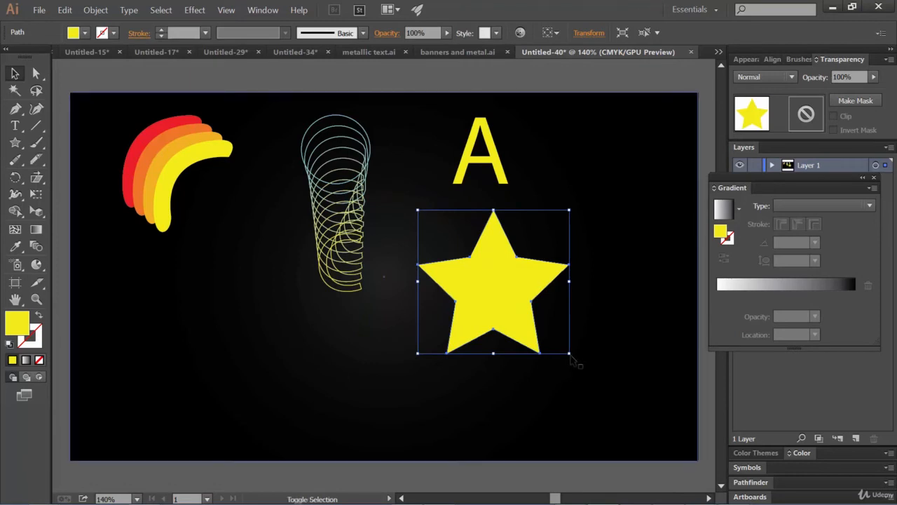
pyautogui.moveTo(569, 354); pyautogui.dragTo(502, 290)
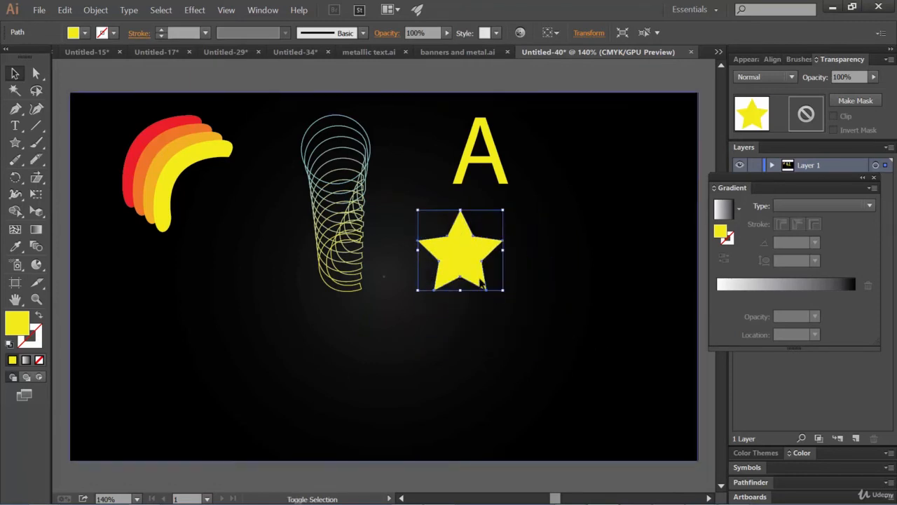
pyautogui.moveTo(453, 258); pyautogui.dragTo(495, 300)
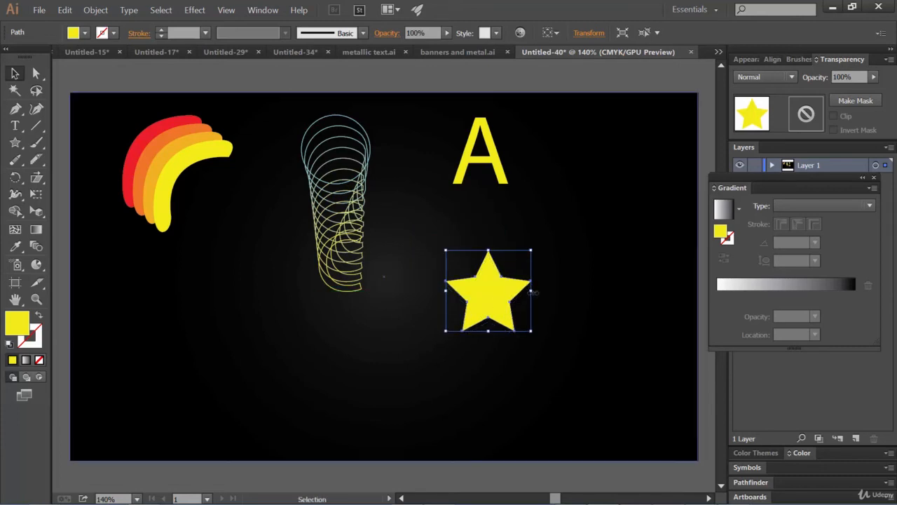
pyautogui.moveTo(532, 292); pyautogui.dragTo(546, 290)
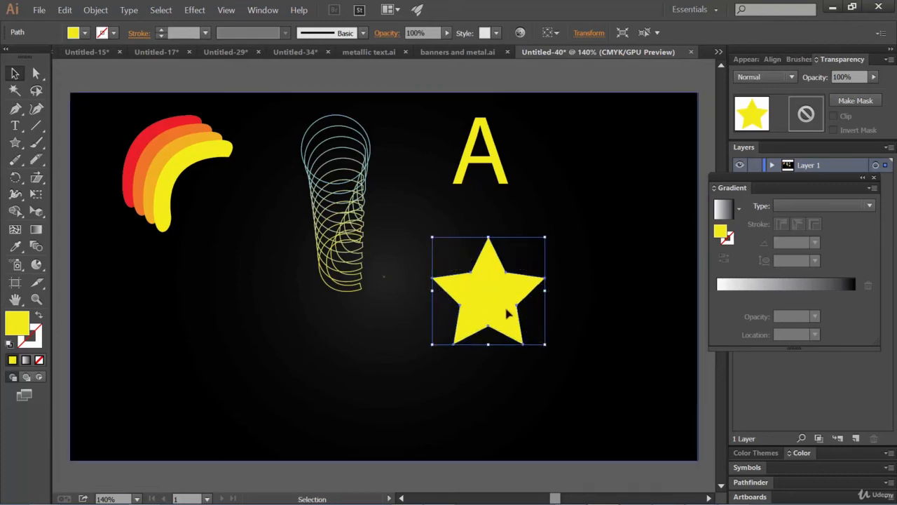
# Step: Draw a small yellow hexagon below the star, about as wide as the letter A, and shift it slightly to the right
pyautogui.click(17, 143)
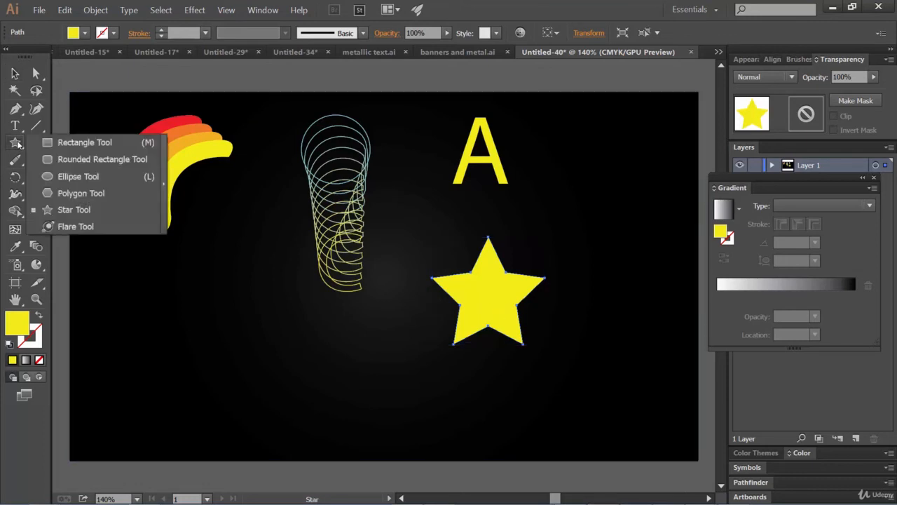
pyautogui.click(74, 193)
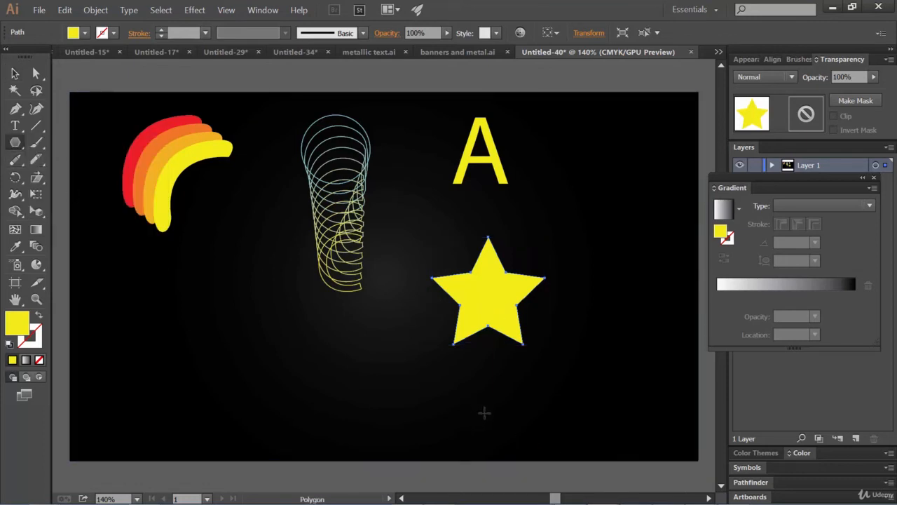
pyautogui.moveTo(484, 413); pyautogui.dragTo(505, 429)
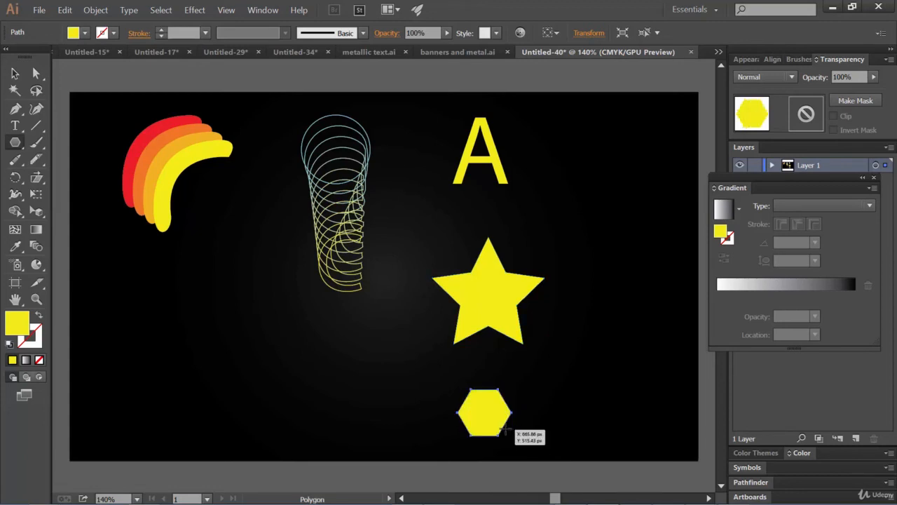
pyautogui.click(14, 73)
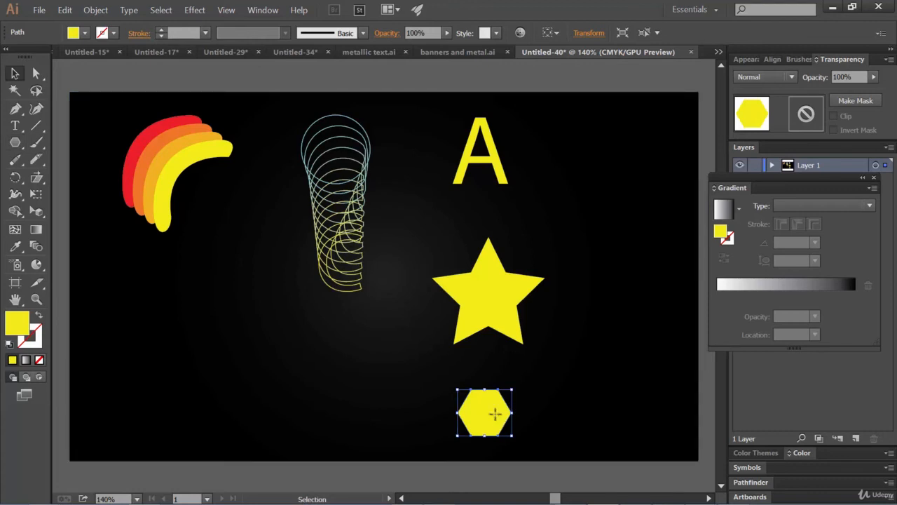
pyautogui.moveTo(495, 414); pyautogui.dragTo(506, 418)
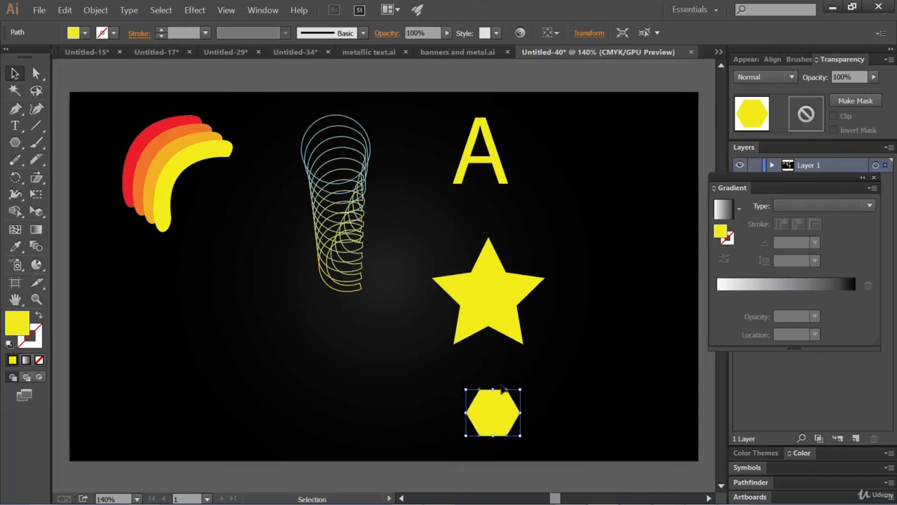
# Step: Distribute the letter A, star and hexagon by vertical centers and align them by horizontal centers
pyautogui.keyDown('shift'); pyautogui.click(507, 290); pyautogui.keyUp('shift')
pyautogui.keyDown('shift'); pyautogui.click(493, 156); pyautogui.keyUp('shift')
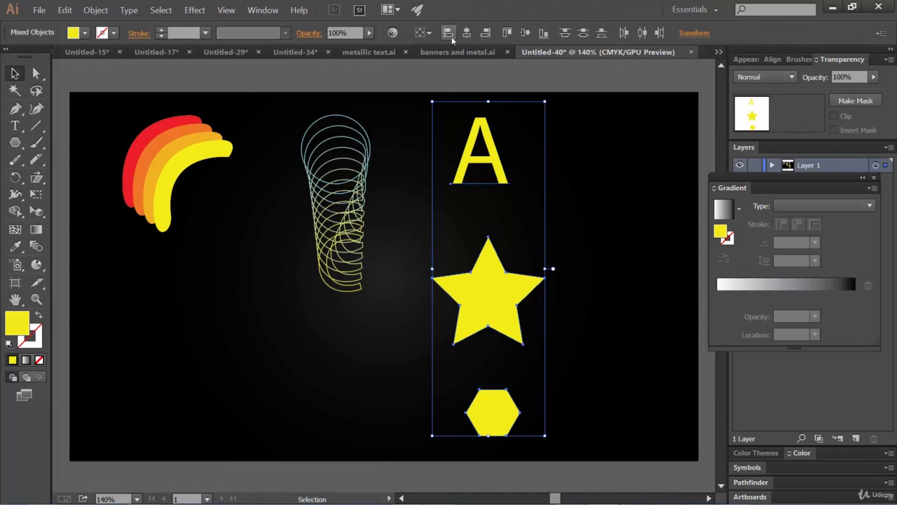
pyautogui.click(583, 33)
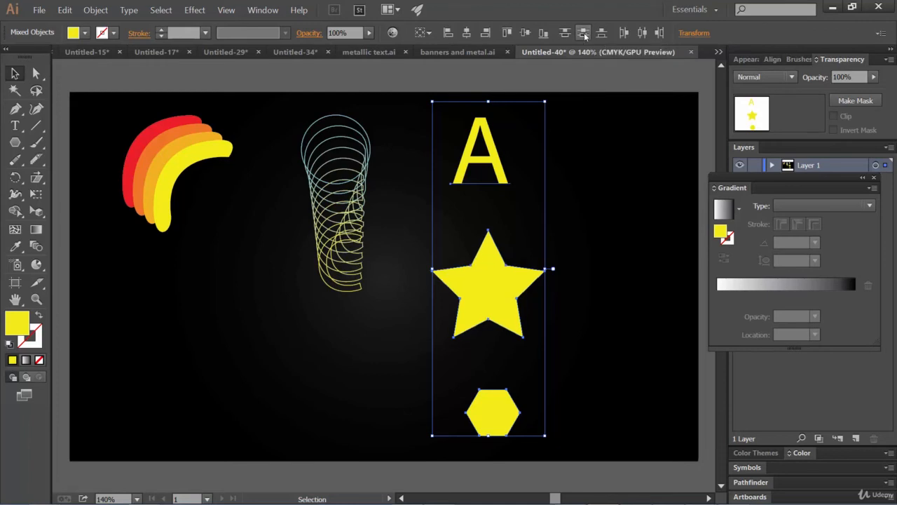
pyautogui.click(466, 33)
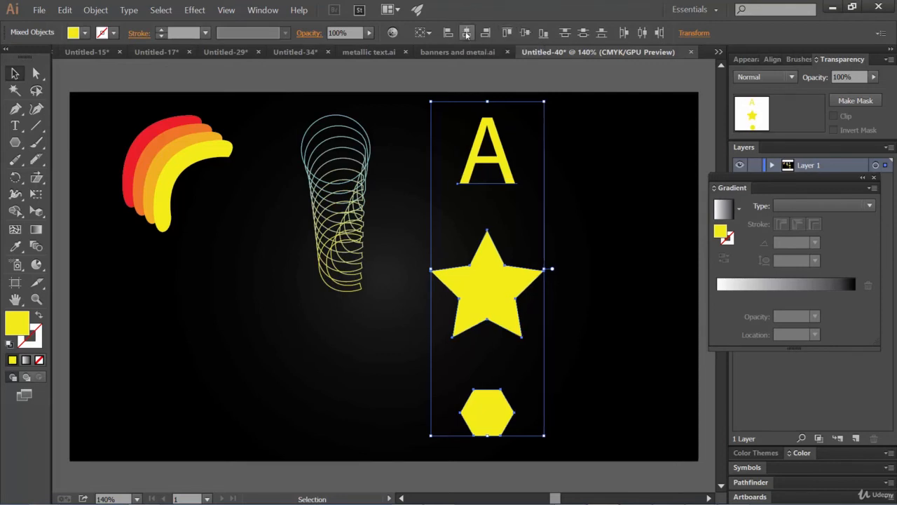
pyautogui.click(637, 286)
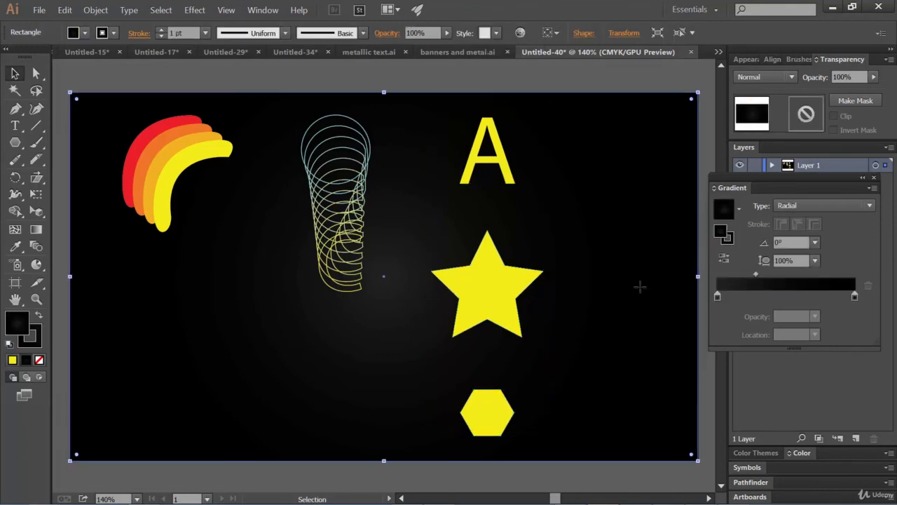
# Step: Change the star's fill to red and the hexagon's fill to light blue
pyautogui.click(495, 295)
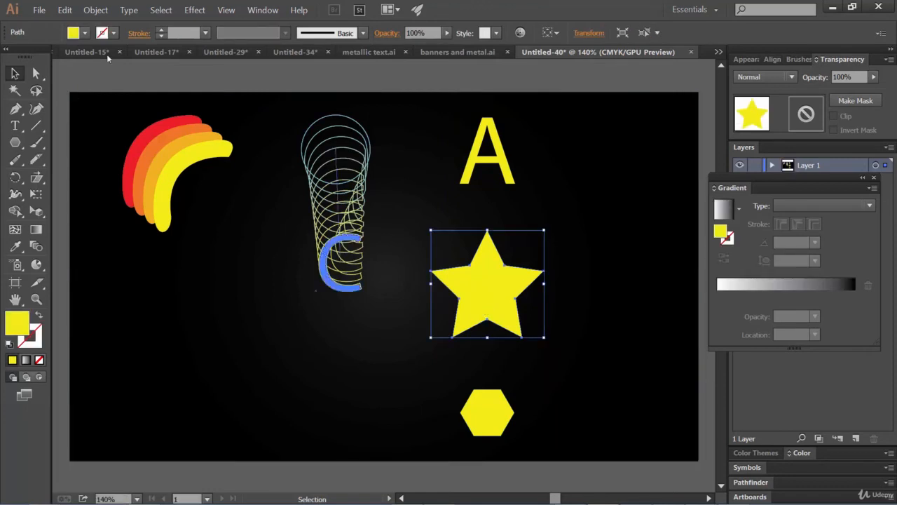
pyautogui.click(86, 33)
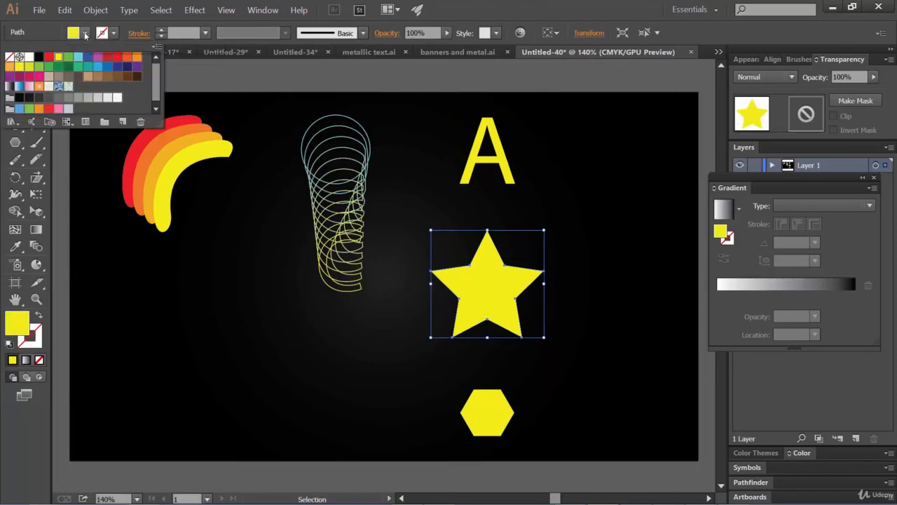
pyautogui.click(117, 56)
pyautogui.click(489, 400)
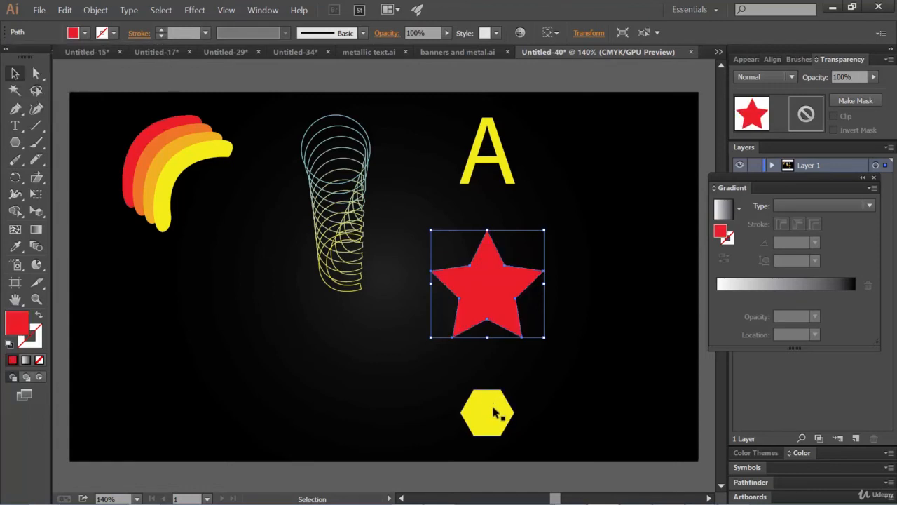
pyautogui.click(489, 400)
pyautogui.click(85, 34)
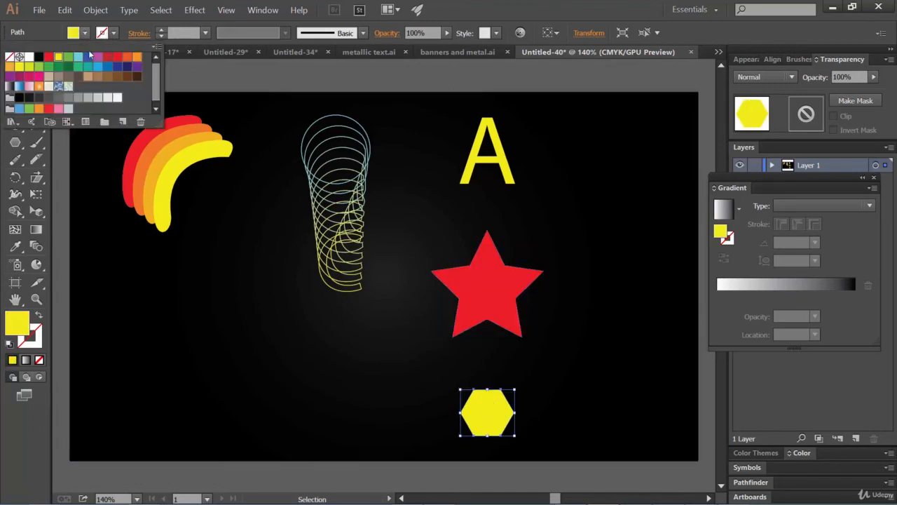
pyautogui.click(82, 64)
pyautogui.click(621, 291)
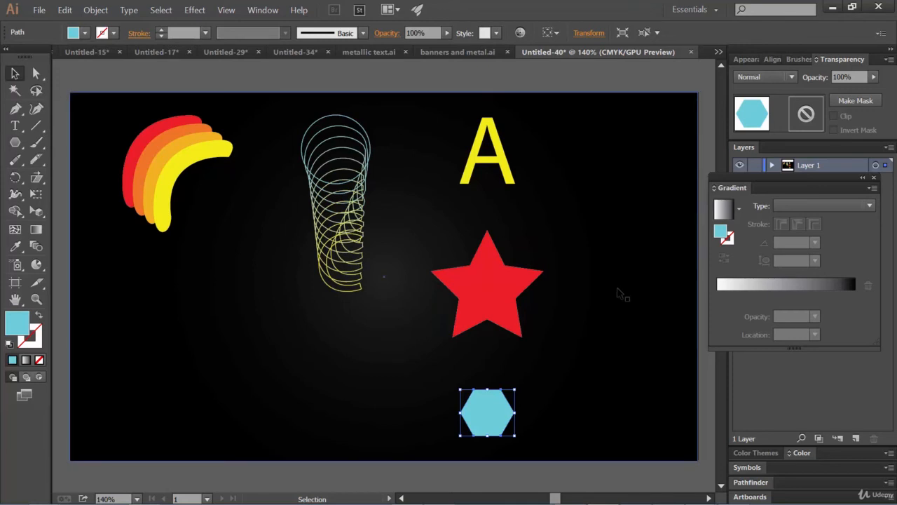
# Step: Duplicate the letter A, star and hexagon together as a second column to the right of the originals
pyautogui.moveTo(582, 420); pyautogui.dragTo(504, 159)
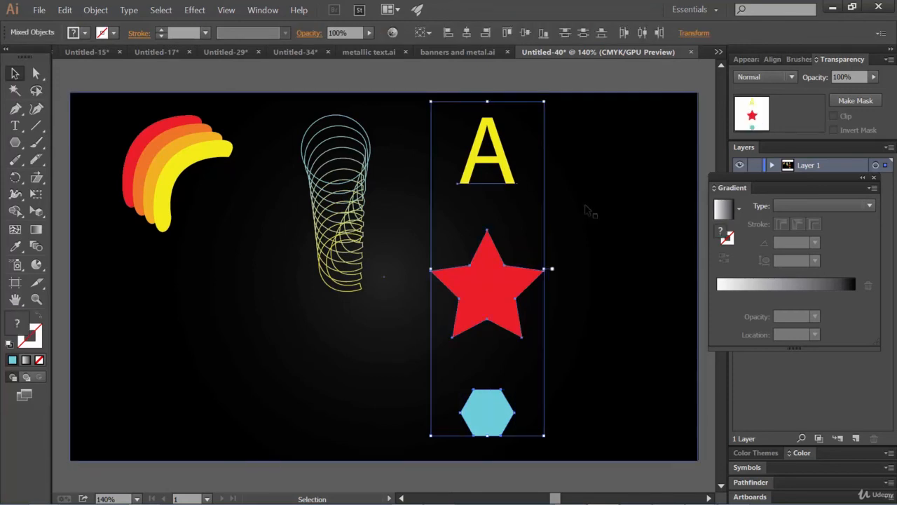
pyautogui.keyDown('shift'); pyautogui.click(511, 178); pyautogui.keyUp('shift')
pyautogui.keyDown('shift'); pyautogui.click(511, 177); pyautogui.keyUp('shift')
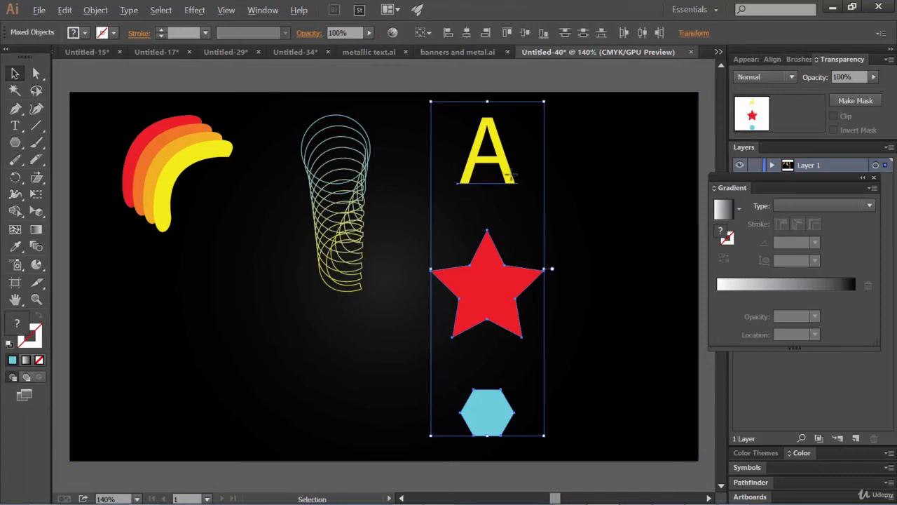
pyautogui.moveTo(512, 176); pyautogui.dragTo(650, 176)
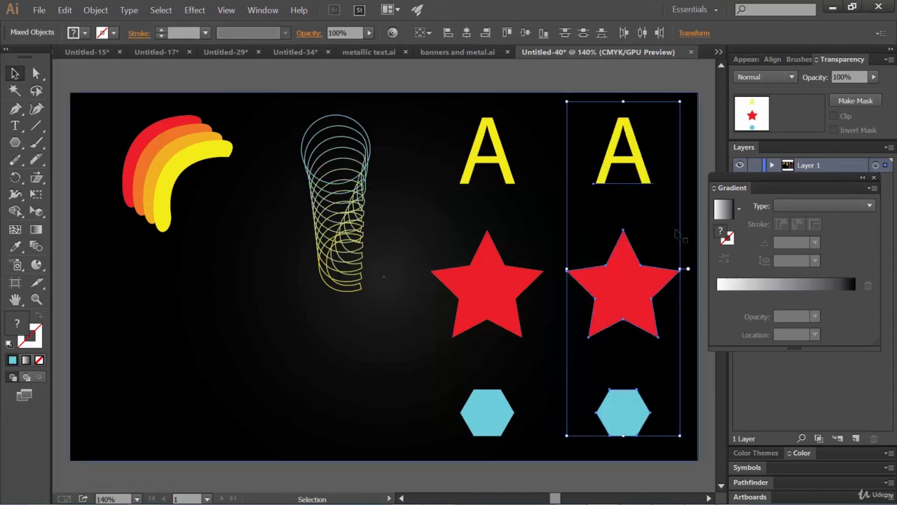
# Step: Select the letter A, star and hexagon of the first column together
pyautogui.click(505, 172)
pyautogui.keyDown('shift'); pyautogui.click(503, 305); pyautogui.keyUp('shift')
pyautogui.keyDown('shift'); pyautogui.click(499, 413); pyautogui.keyUp('shift')
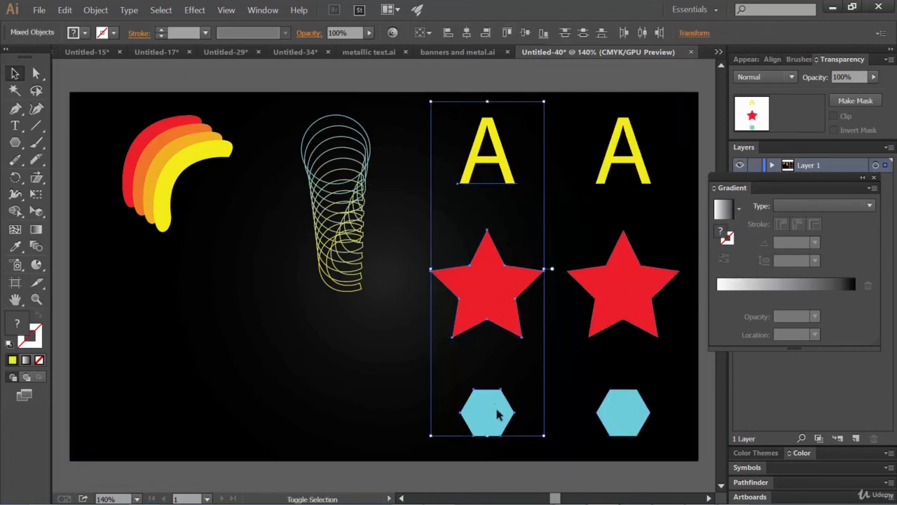
# Step: Try blending the first column's letter A, star and hexagon with 30 specified steps, and undo the blend
pyautogui.click(95, 10)
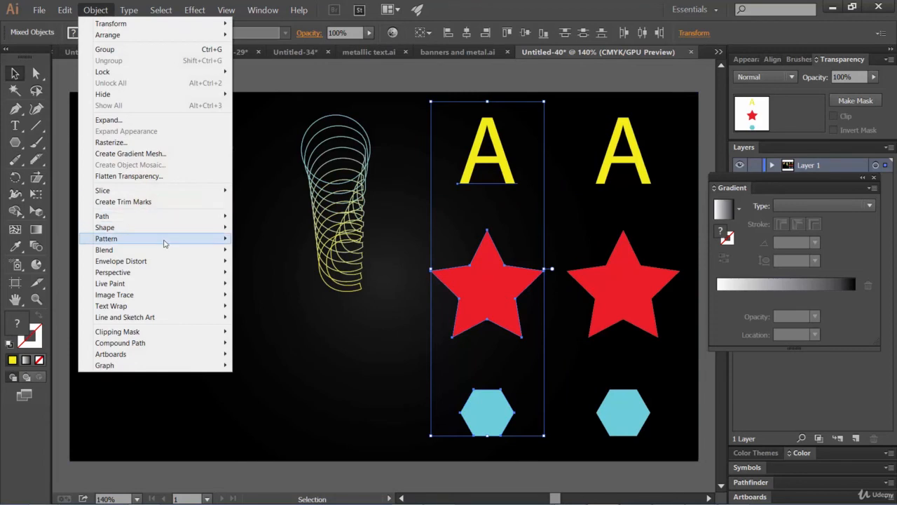
pyautogui.click(284, 276)
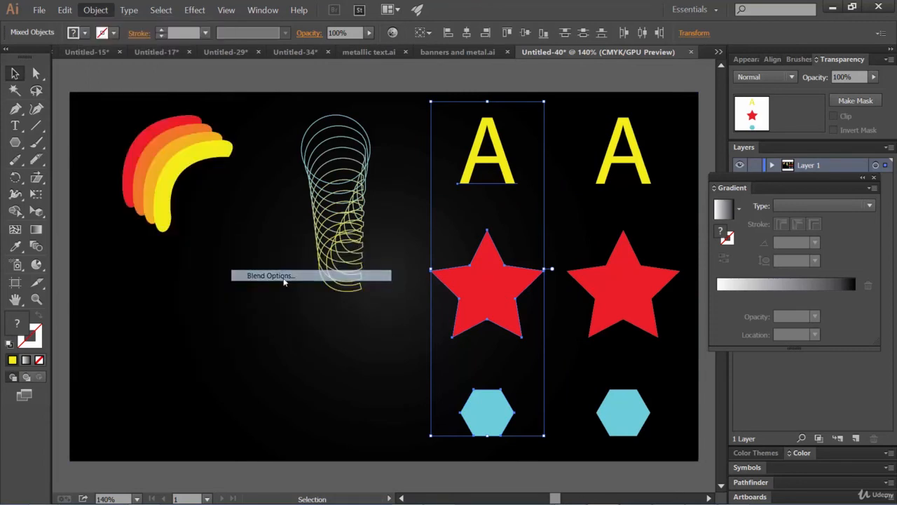
pyautogui.doubleClick(518, 222)
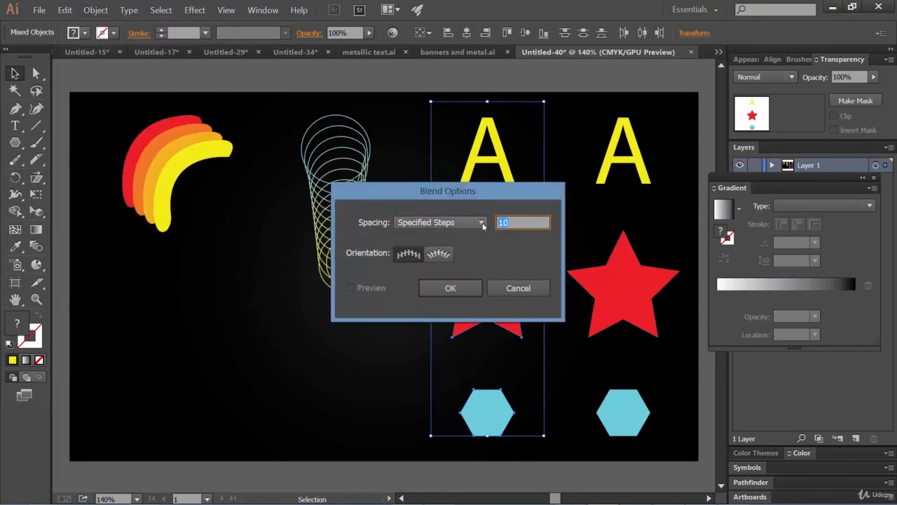
pyautogui.write('30')
pyautogui.click(455, 289)
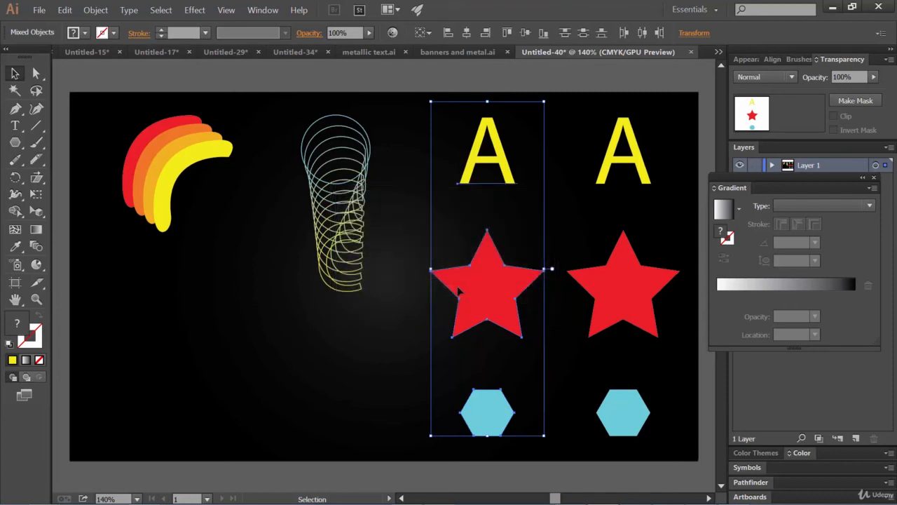
pyautogui.press('a')
pyautogui.press('alt')
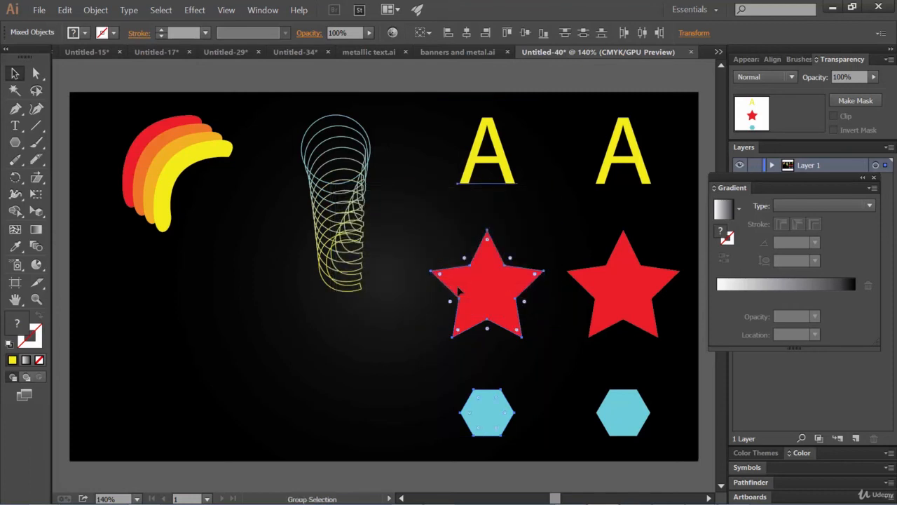
pyautogui.hotkey('ctrl', 'alt', 'b')
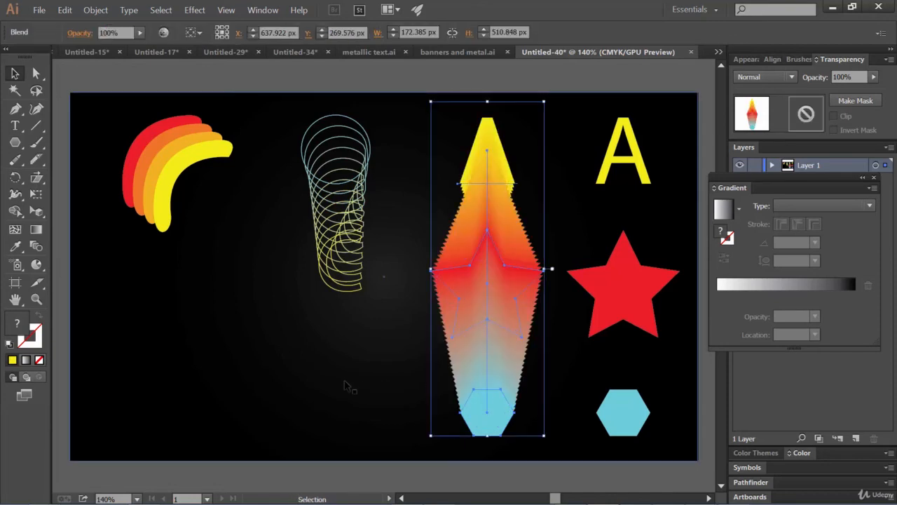
pyautogui.click(341, 379)
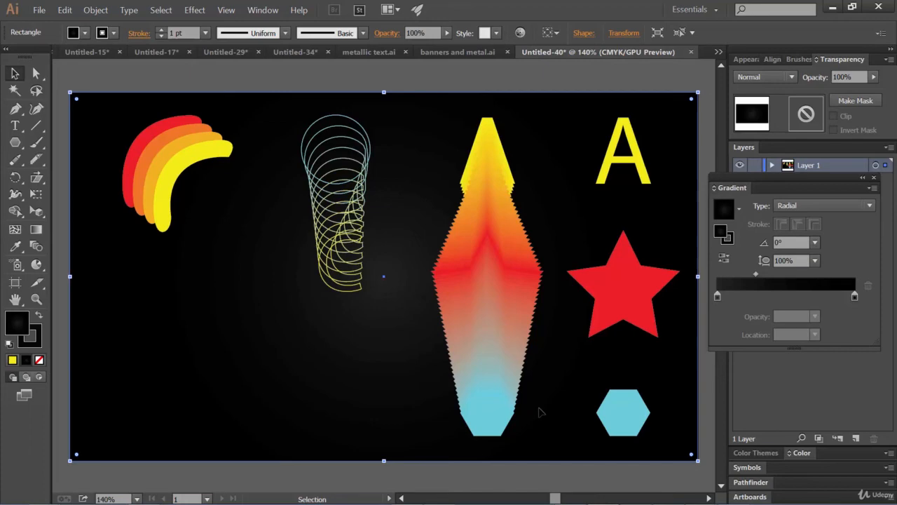
pyautogui.hotkey('ctrl', 'z')
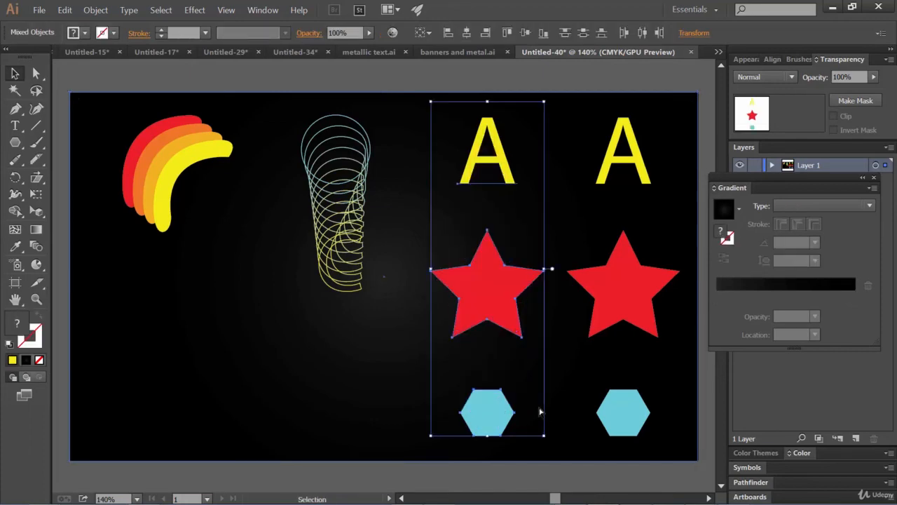
# Step: Set the blend spacing to 10 specified steps and blend the first column's letter A, star and hexagon
pyautogui.click(96, 10)
pyautogui.moveTo(195, 250)
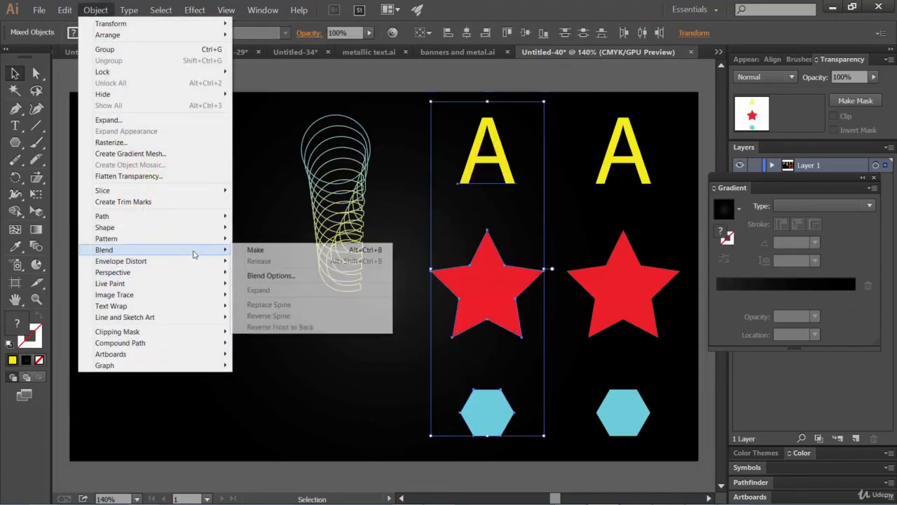
pyautogui.click(272, 275)
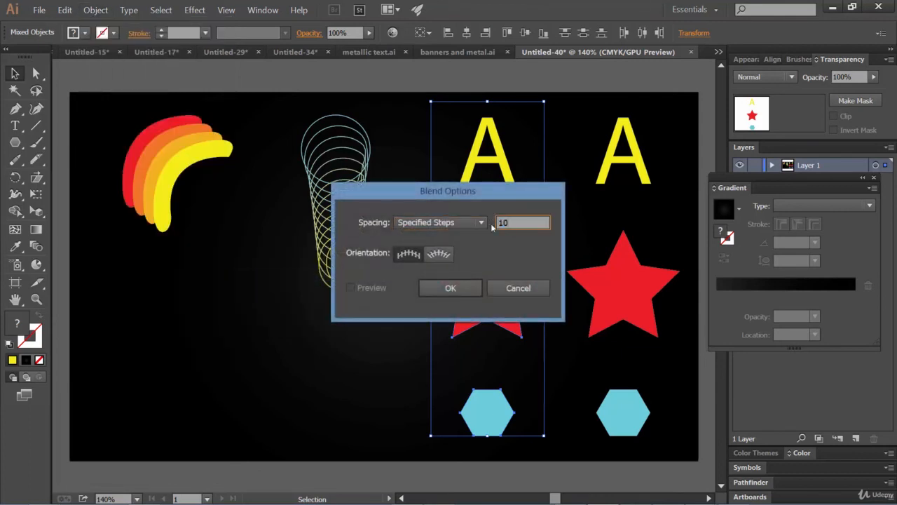
pyautogui.click(452, 287)
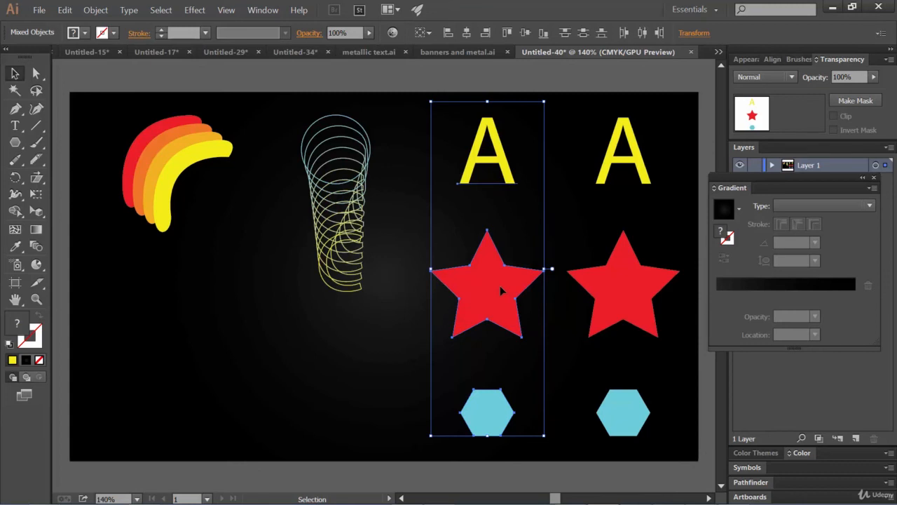
pyautogui.press('ctrl')
pyautogui.press('ctrl')
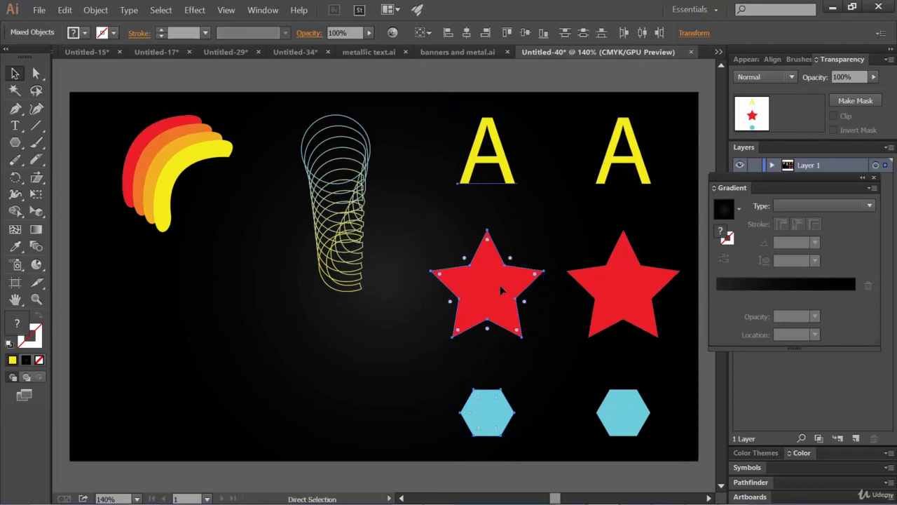
pyautogui.press('alt')
pyautogui.hotkey('ctrl', 'alt', 'b')
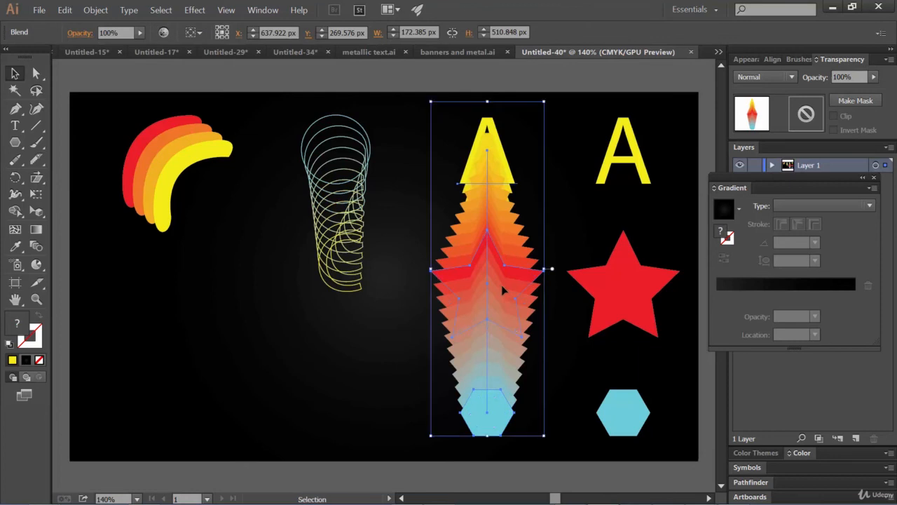
pyautogui.click(275, 382)
pyautogui.click(276, 385)
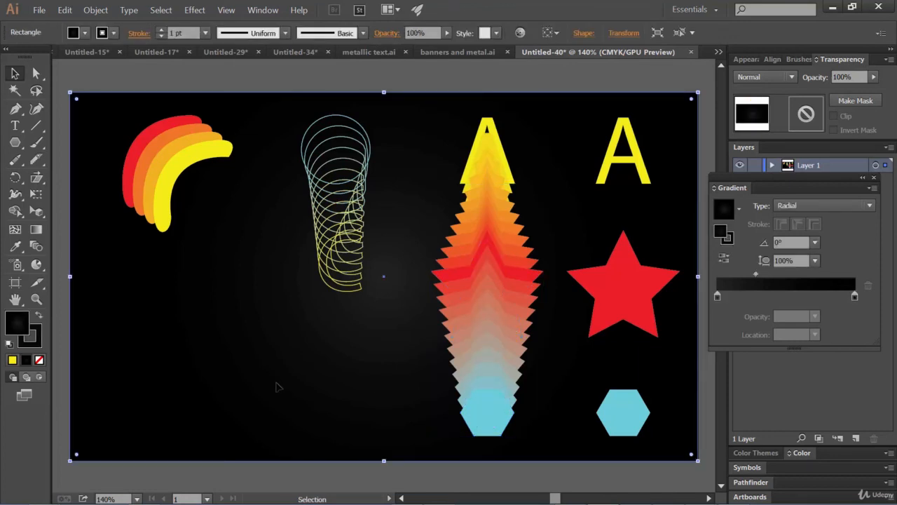
# Step: Remove the fill of the duplicate letter A and give it a yellow stroke
pyautogui.click(637, 164)
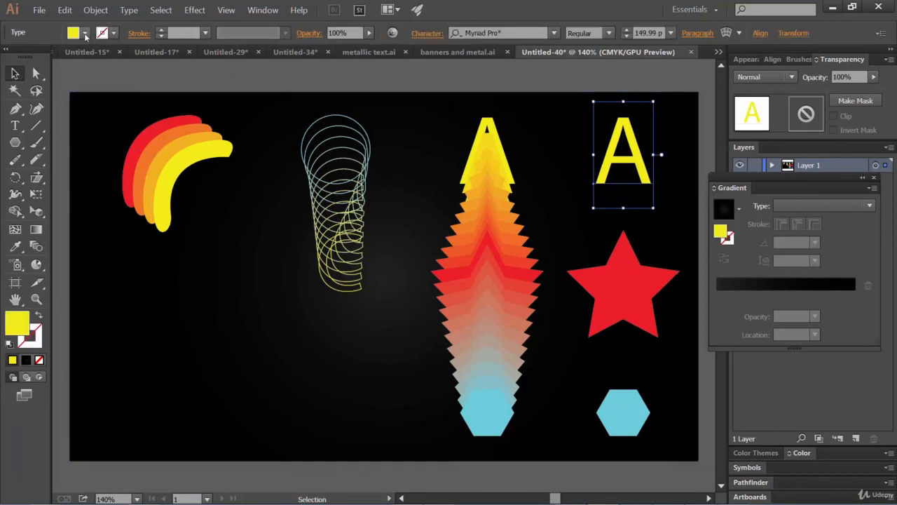
pyautogui.click(84, 33)
pyautogui.click(10, 57)
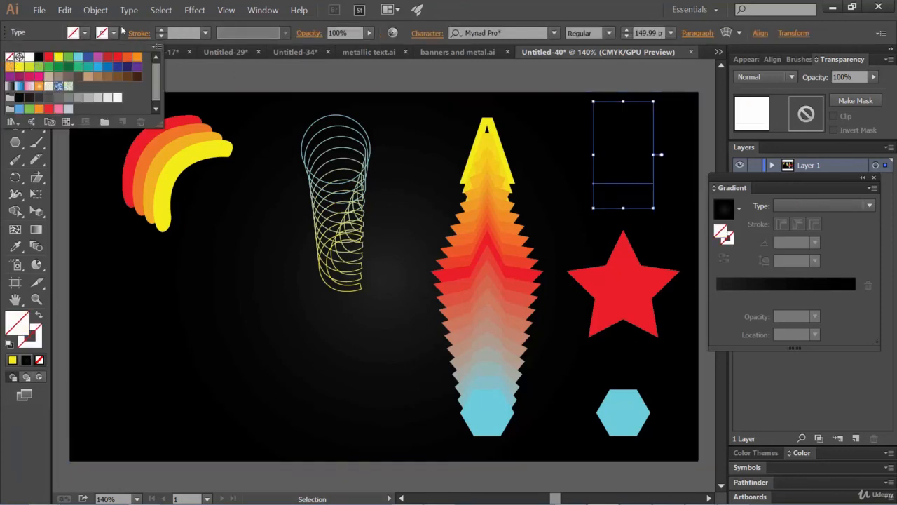
pyautogui.click(113, 33)
pyautogui.click(114, 33)
pyautogui.click(19, 67)
pyautogui.click(603, 296)
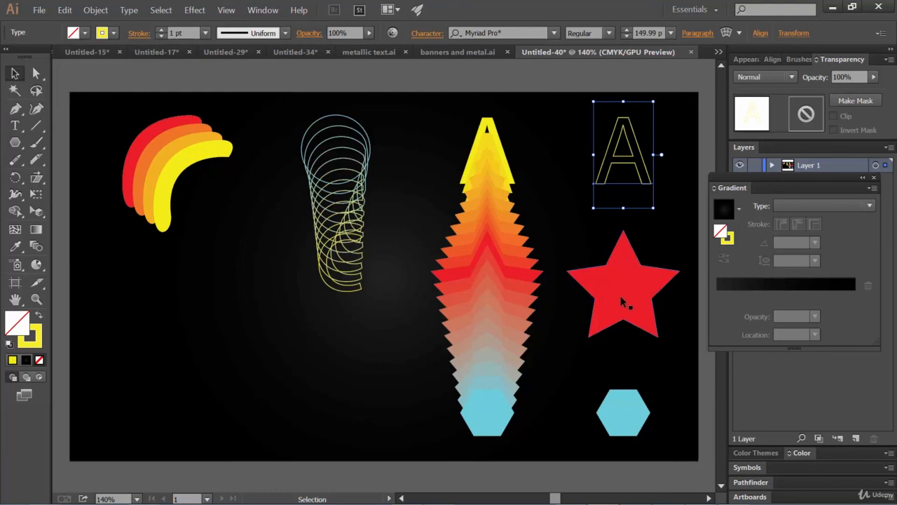
# Step: Give the duplicate star a red stroke and remove its fill
pyautogui.click(605, 296)
pyautogui.click(114, 36)
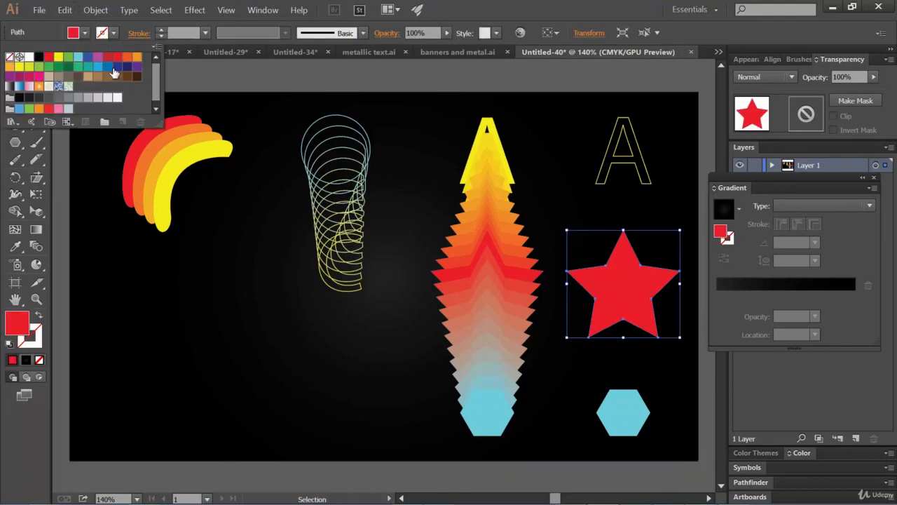
pyautogui.click(117, 59)
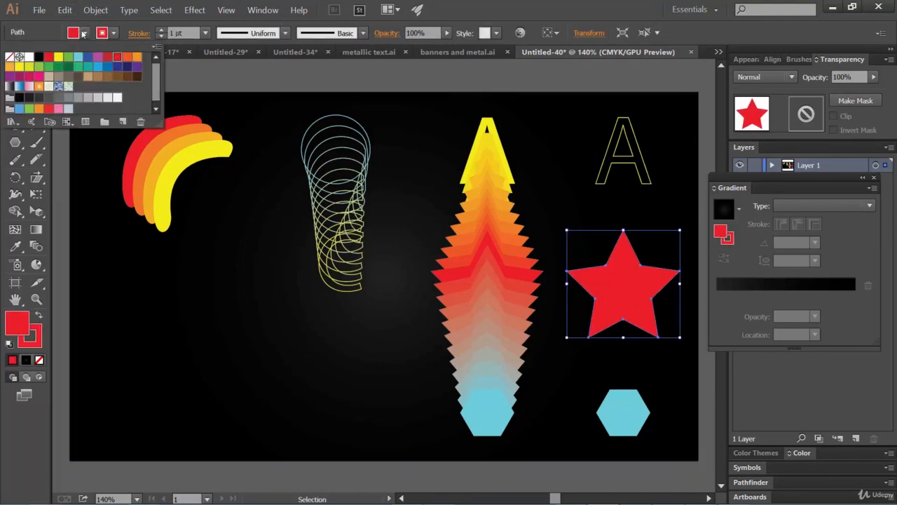
pyautogui.click(18, 57)
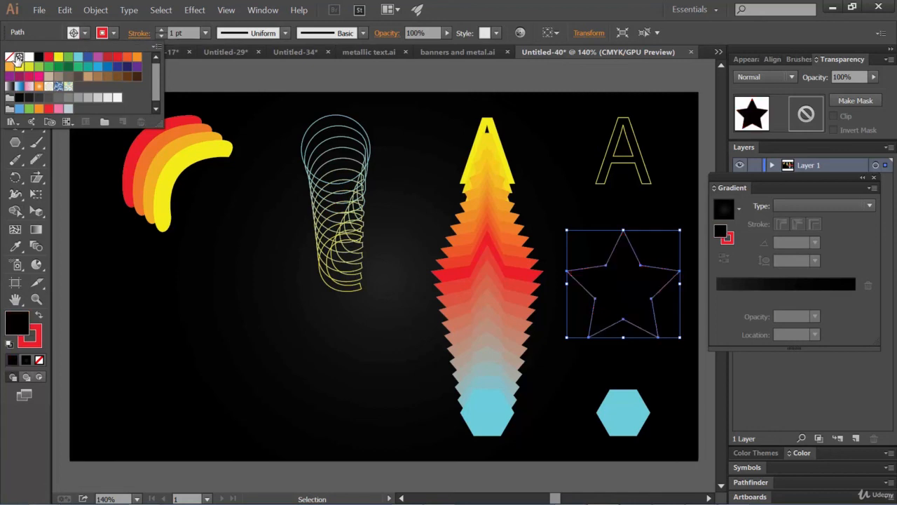
pyautogui.doubleClick(637, 414)
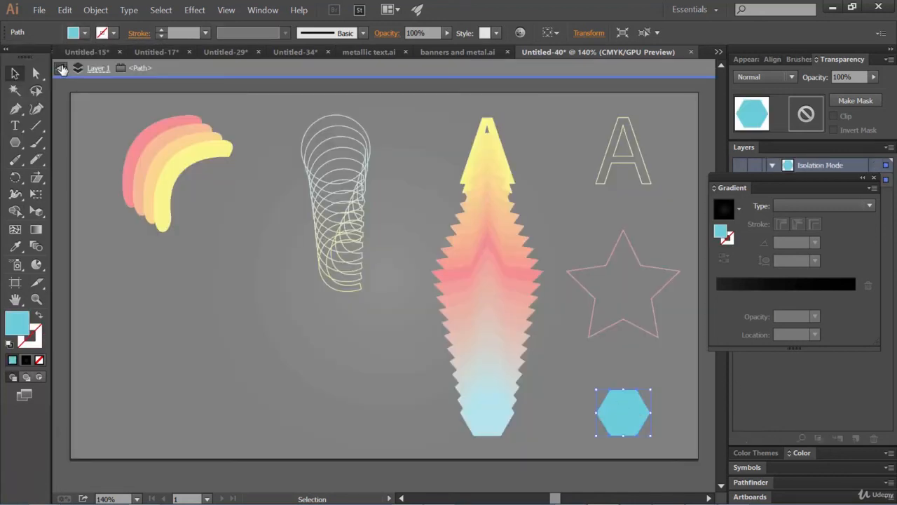
pyautogui.click(60, 68)
pyautogui.click(59, 68)
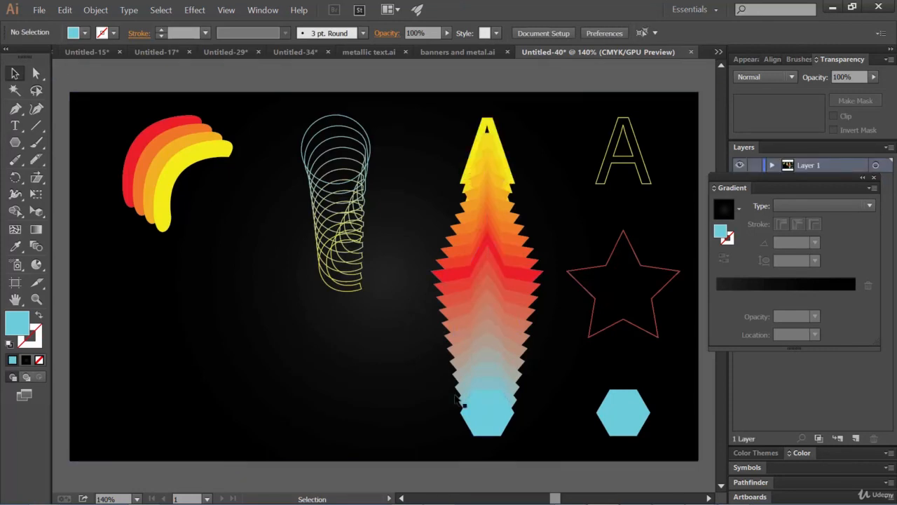
# Step: Give the duplicate hexagon a light blue stroke and remove its fill
pyautogui.click(633, 416)
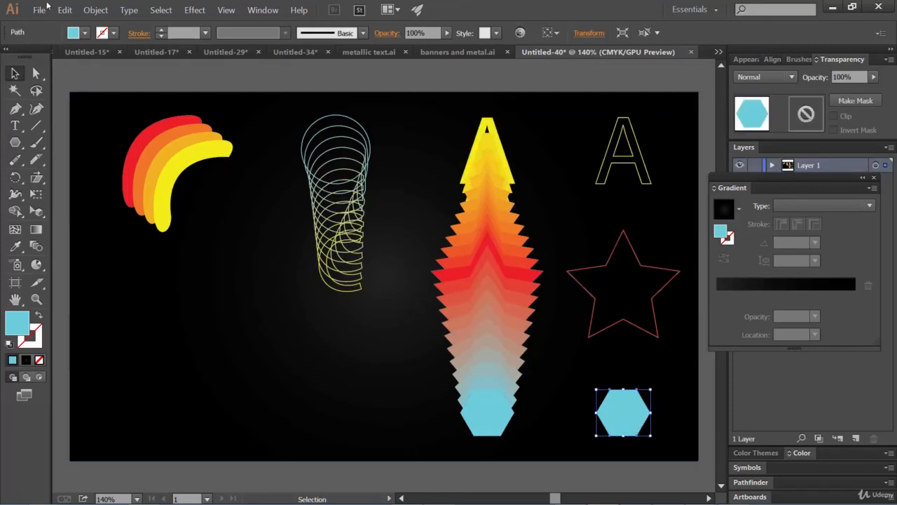
pyautogui.click(74, 33)
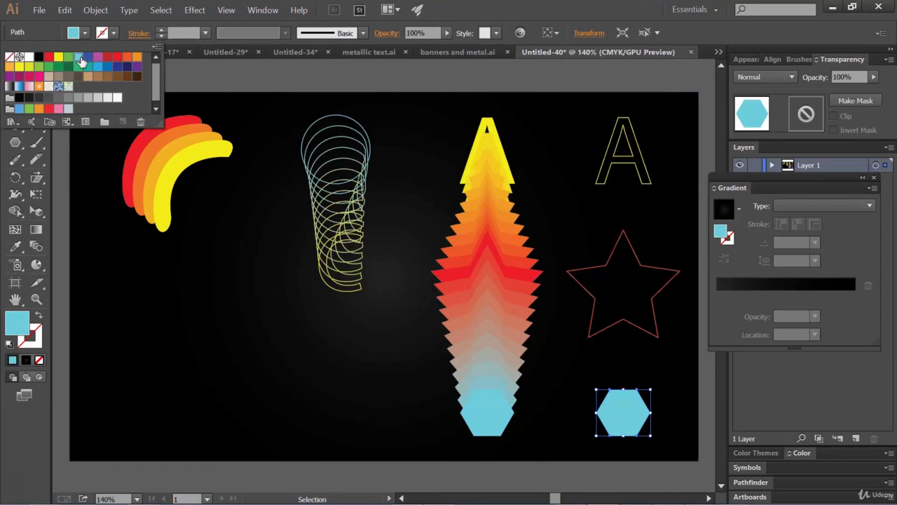
pyautogui.click(78, 56)
pyautogui.click(9, 56)
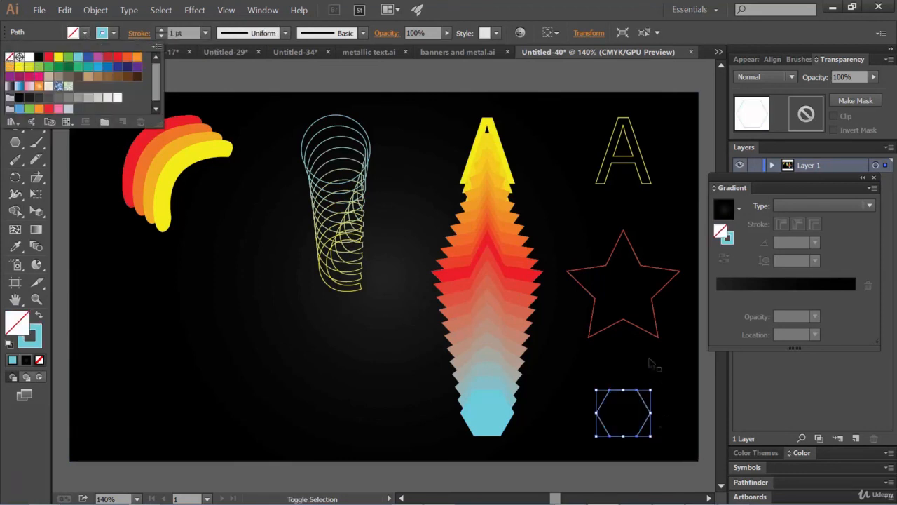
# Step: Blend the outlined hexagon, star and letter A together with 30 specified steps
pyautogui.keyDown('shift'); pyautogui.click(659, 338); pyautogui.keyUp('shift')
pyautogui.keyDown('shift'); pyautogui.click(658, 336); pyautogui.keyUp('shift')
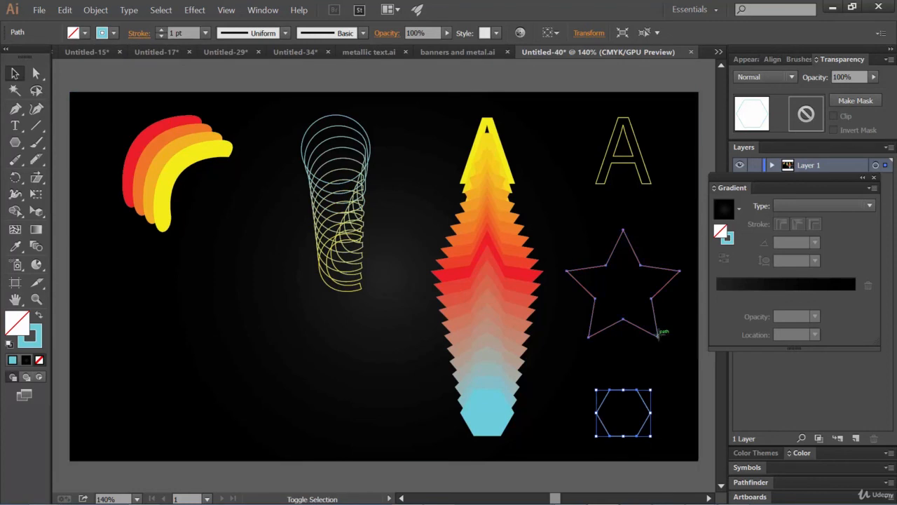
pyautogui.keyDown('shift'); pyautogui.click(642, 164); pyautogui.keyUp('shift')
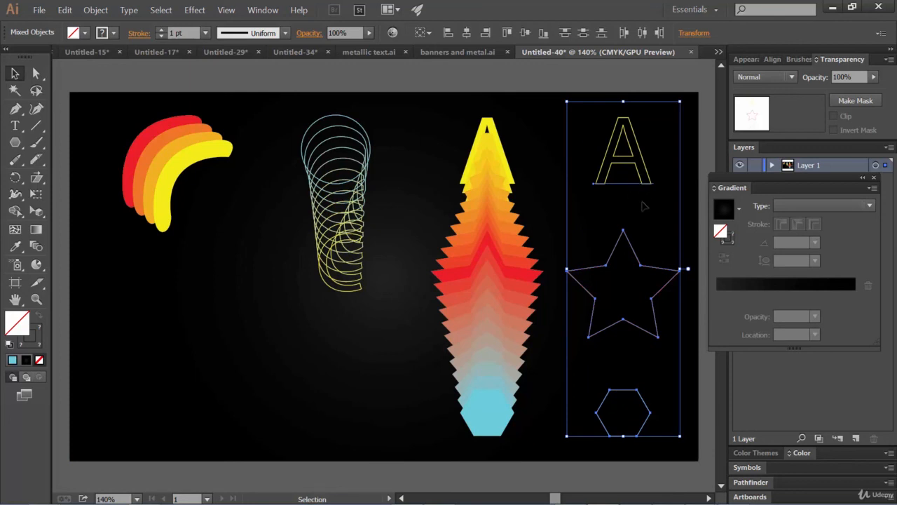
pyautogui.click(105, 12)
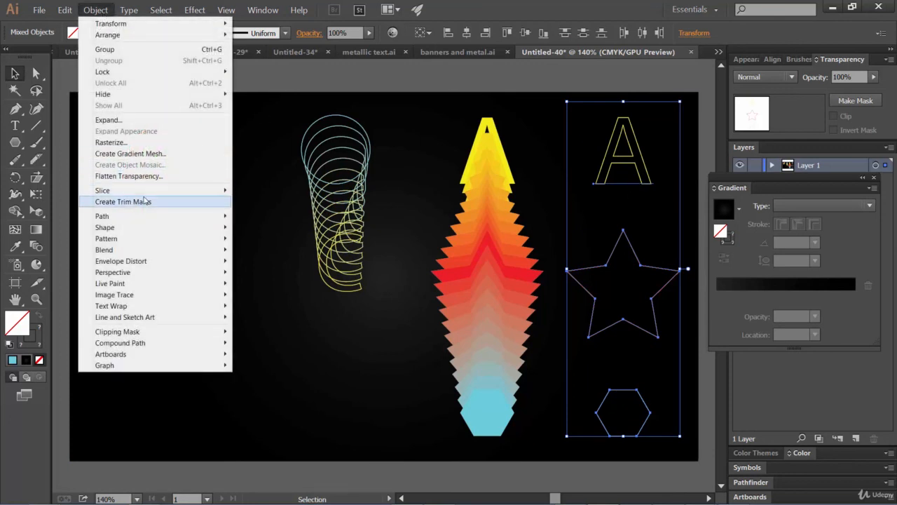
pyautogui.moveTo(129, 252)
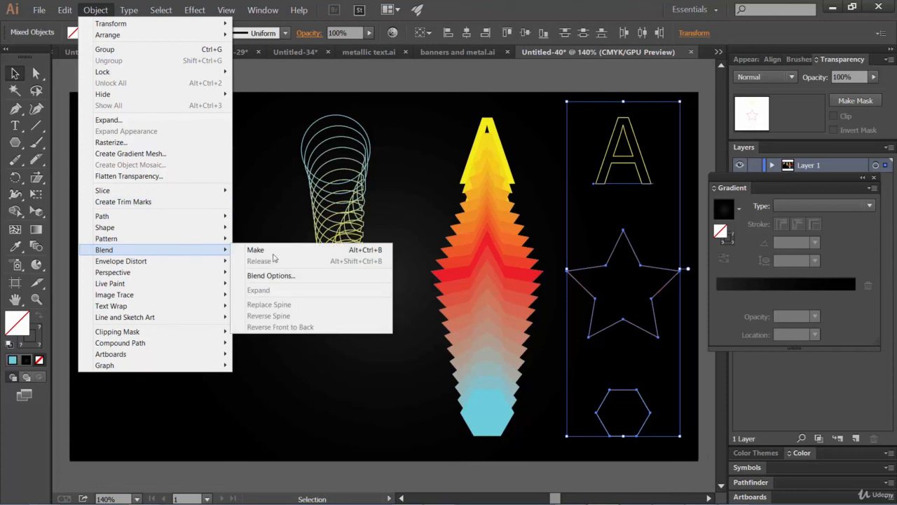
pyautogui.click(270, 276)
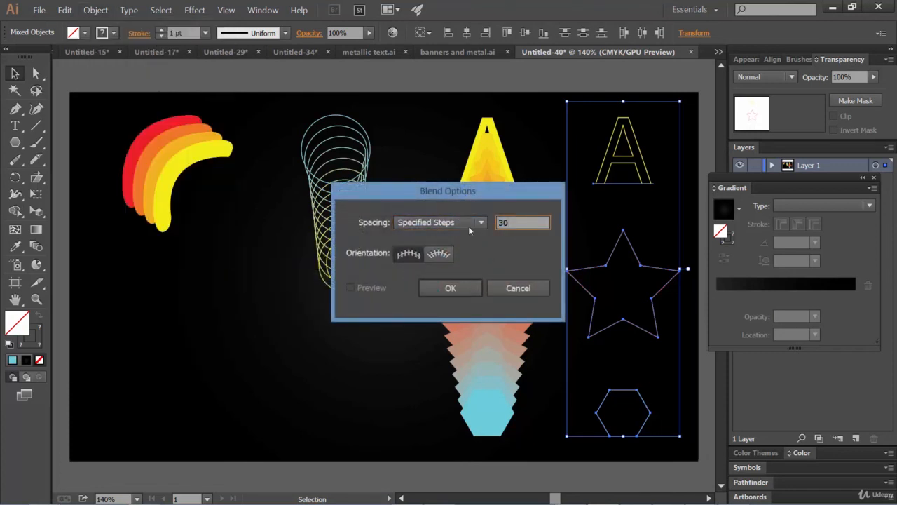
pyautogui.click(467, 285)
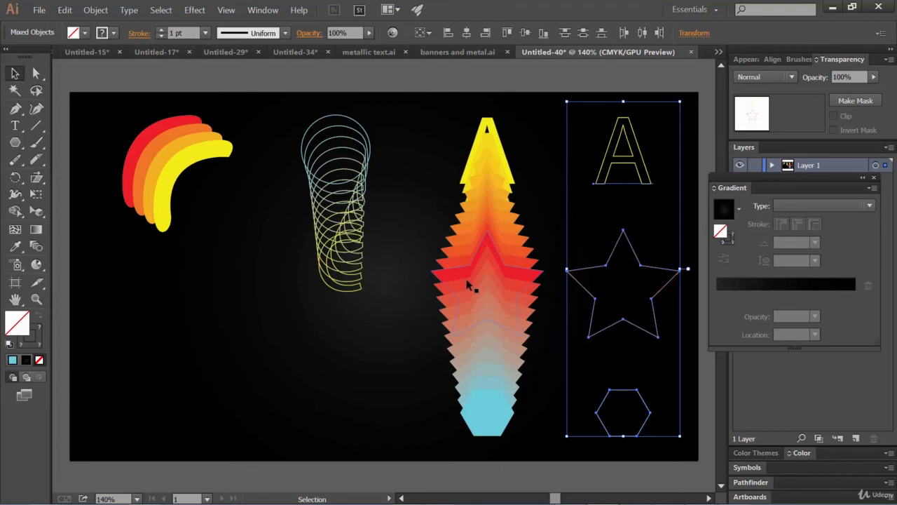
pyautogui.hotkey('ctrl', 'alt', 'b')
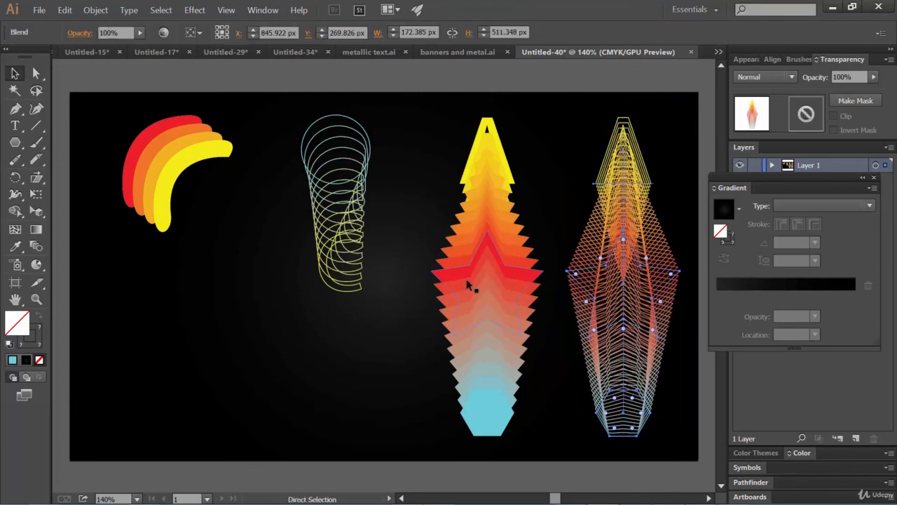
pyautogui.click(243, 343)
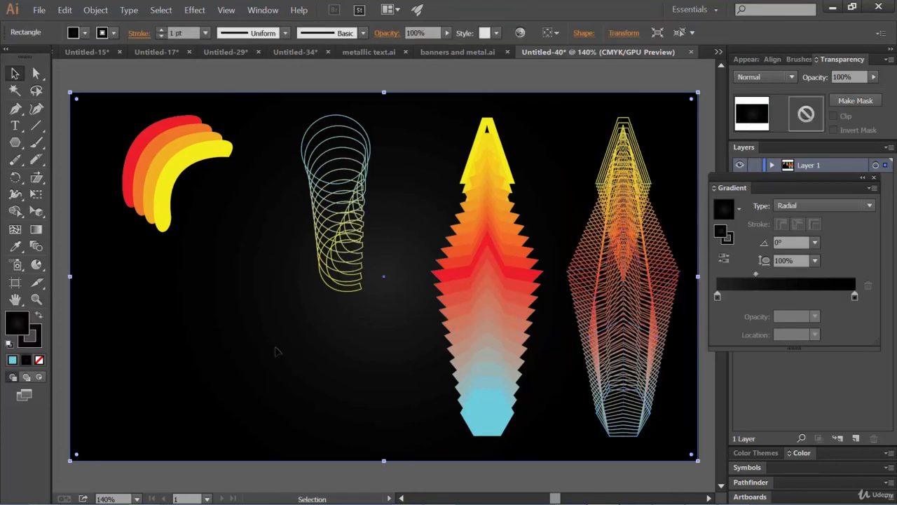